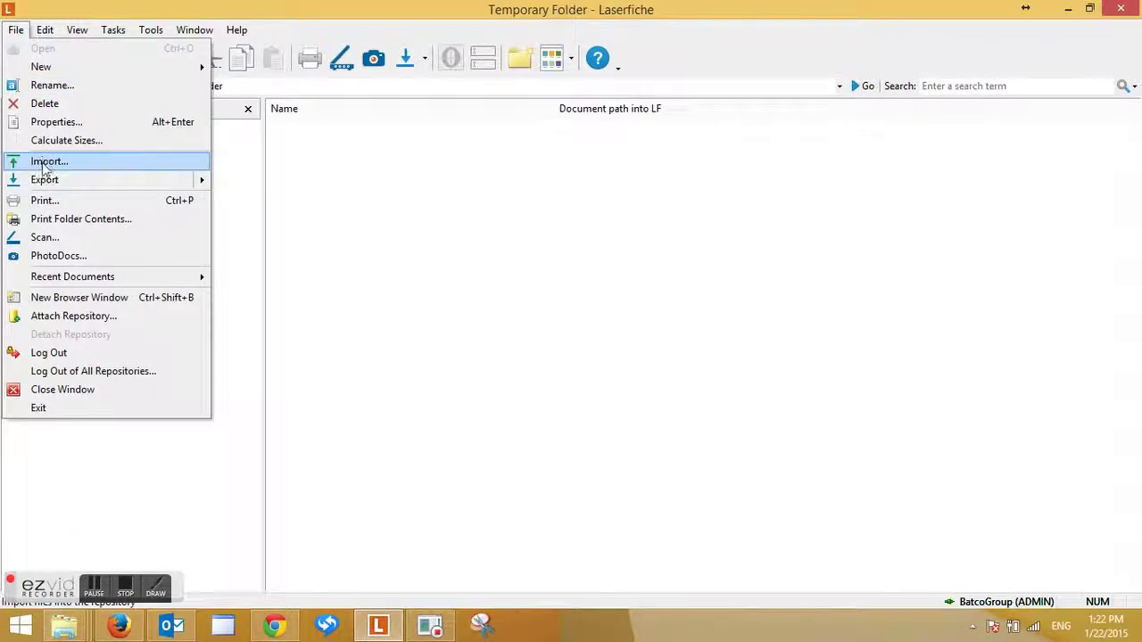
Import the image file tosh table.jpg from the Desktop into the current folder, bringing up its import properties
{"action": "left_click", "coordinate": [546, 409]}
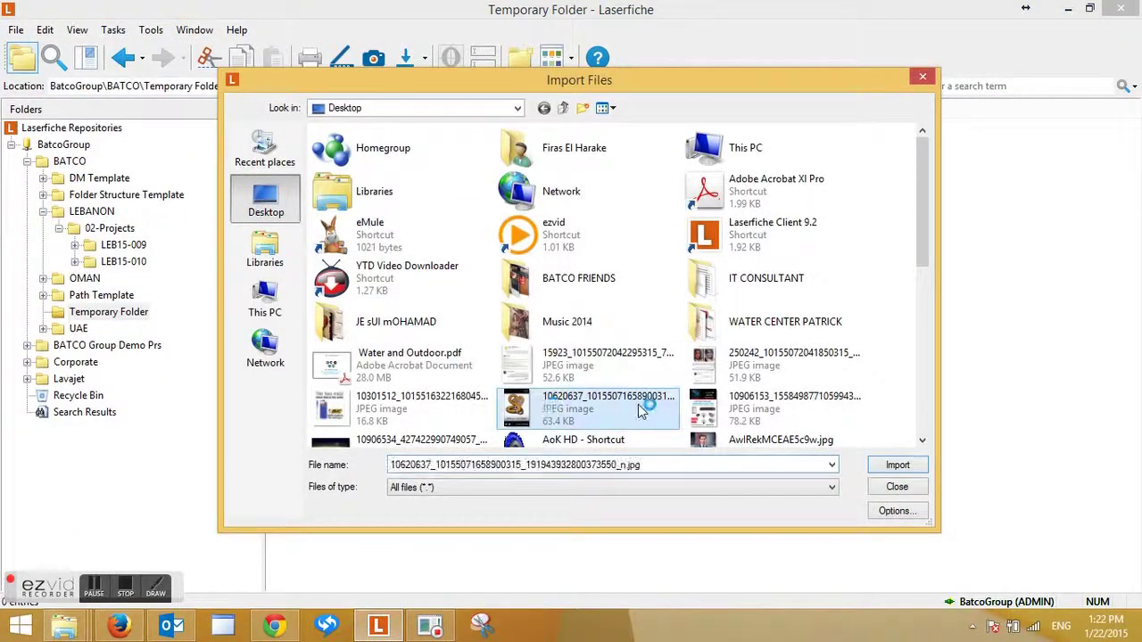
{"action": "scroll", "coordinate": [638, 411], "scroll_direction": "down", "scroll_amount": 5}
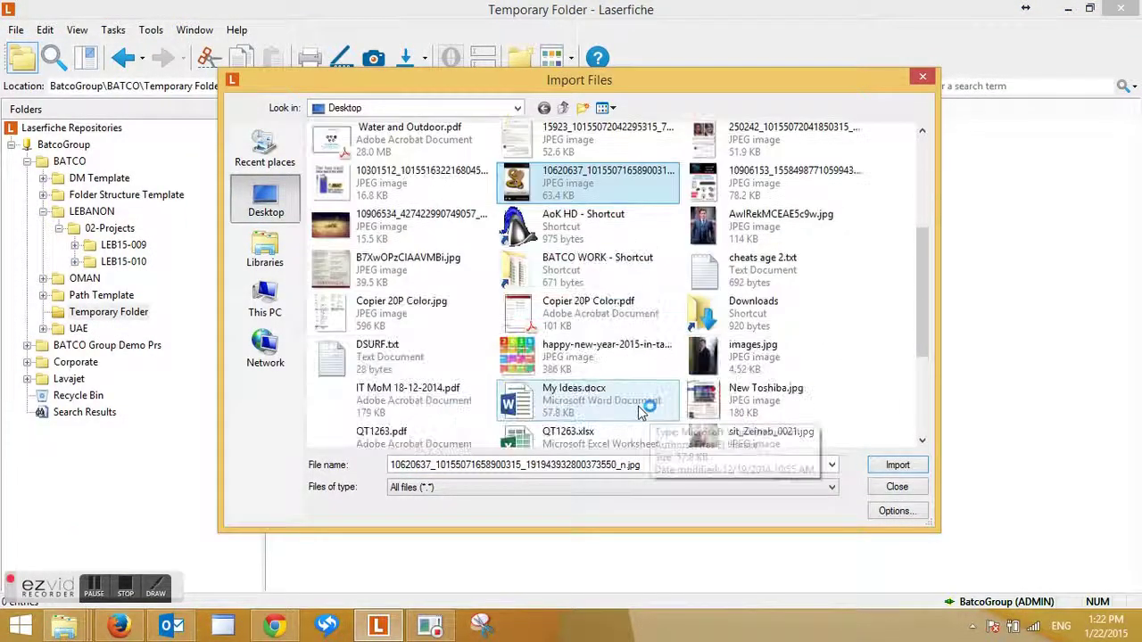
{"action": "scroll", "coordinate": [634, 411], "scroll_direction": "down", "scroll_amount": 3}
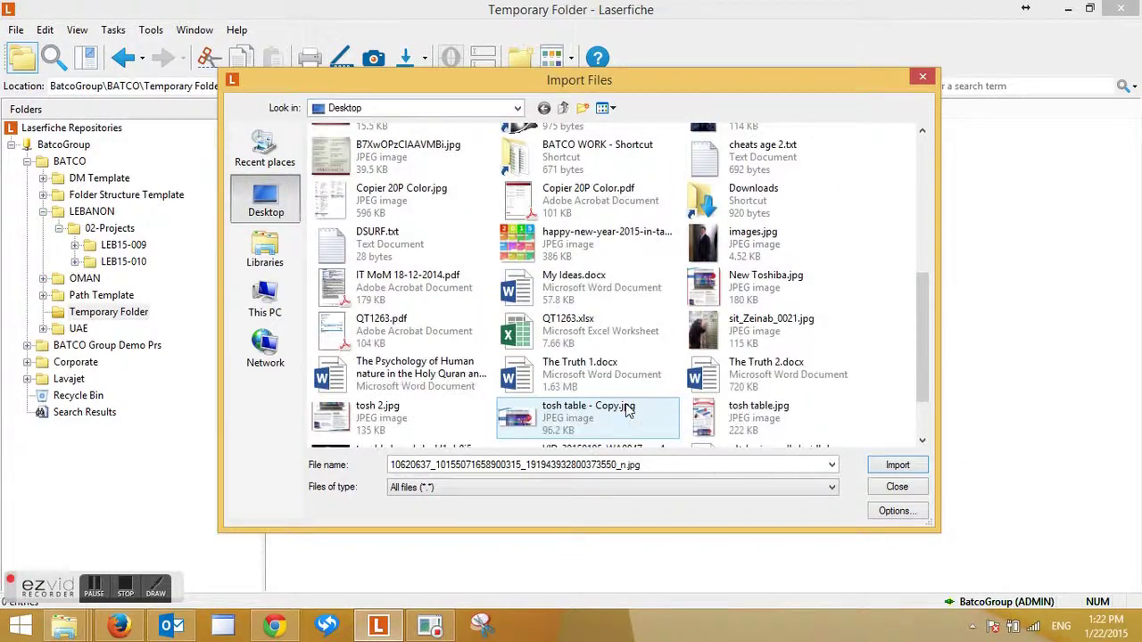
{"action": "scroll", "coordinate": [629, 409], "scroll_direction": "down", "scroll_amount": 2}
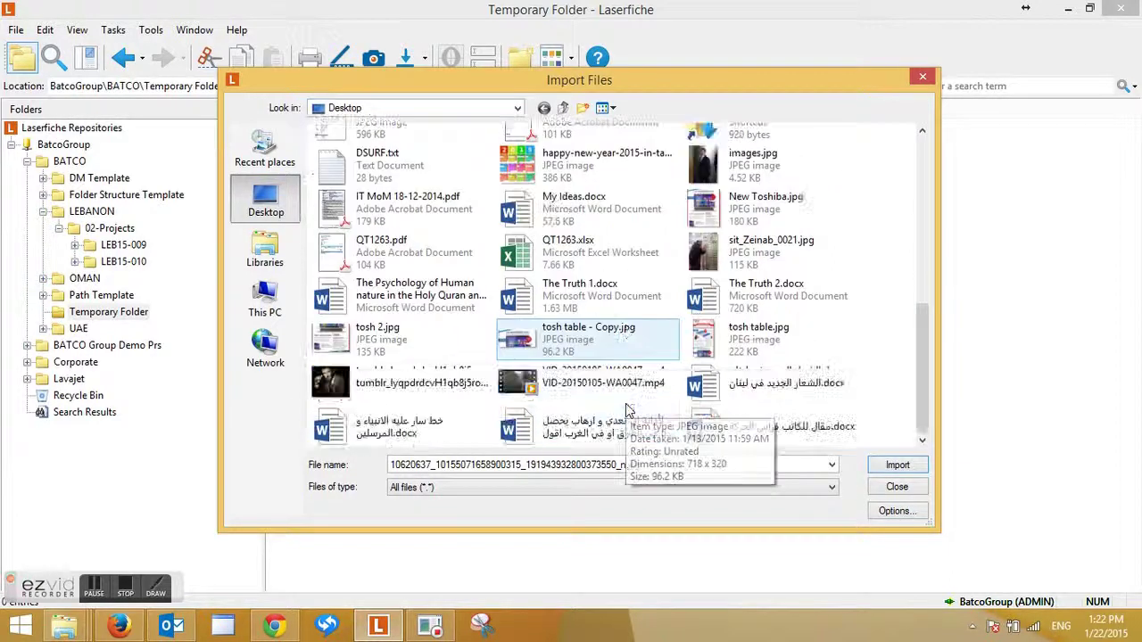
{"action": "double_click", "coordinate": [701, 343]}
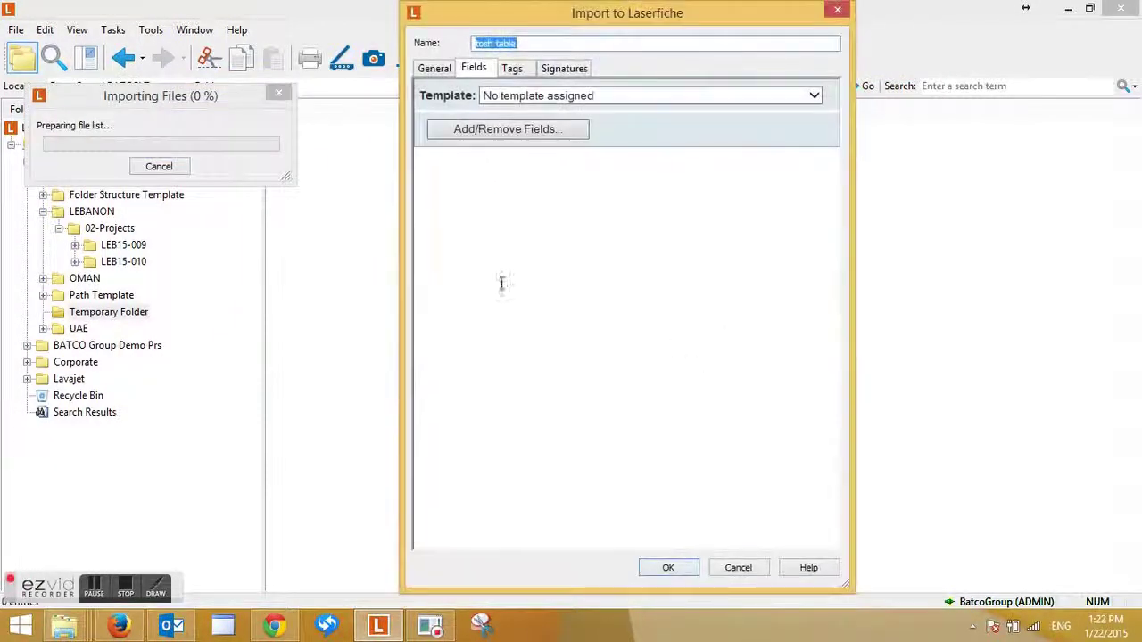
Assign the Project Document template to the imported file and set its Ref # to 3434343
{"action": "left_click", "coordinate": [539, 97]}
{"action": "left_click", "coordinate": [540, 163]}
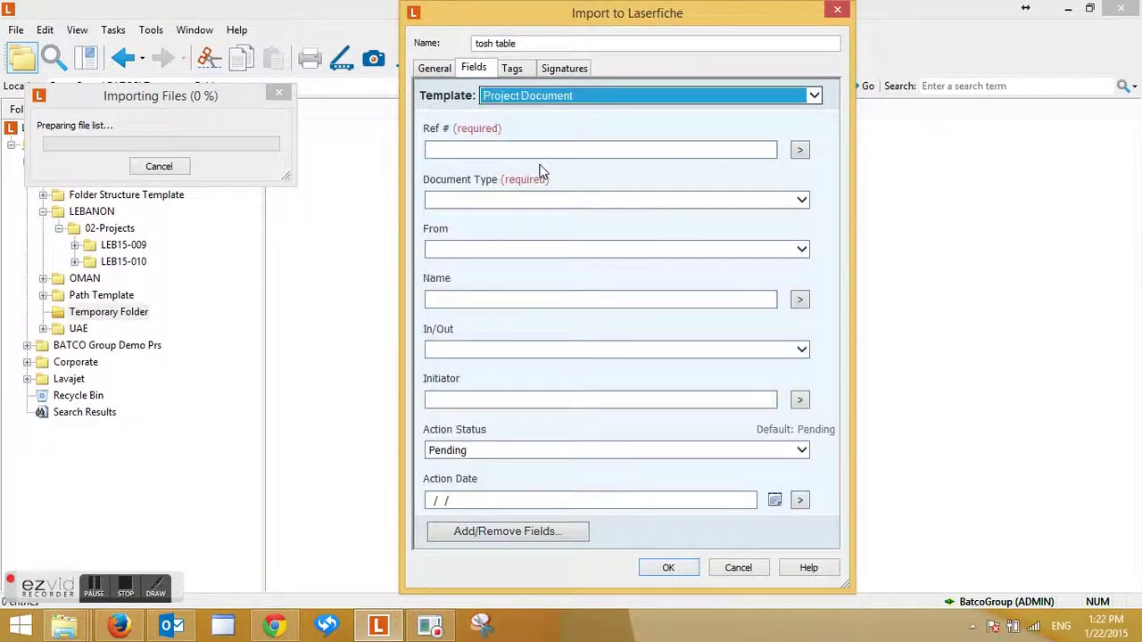
{"action": "left_click", "coordinate": [522, 151]}
{"action": "type", "text": "3434343"}
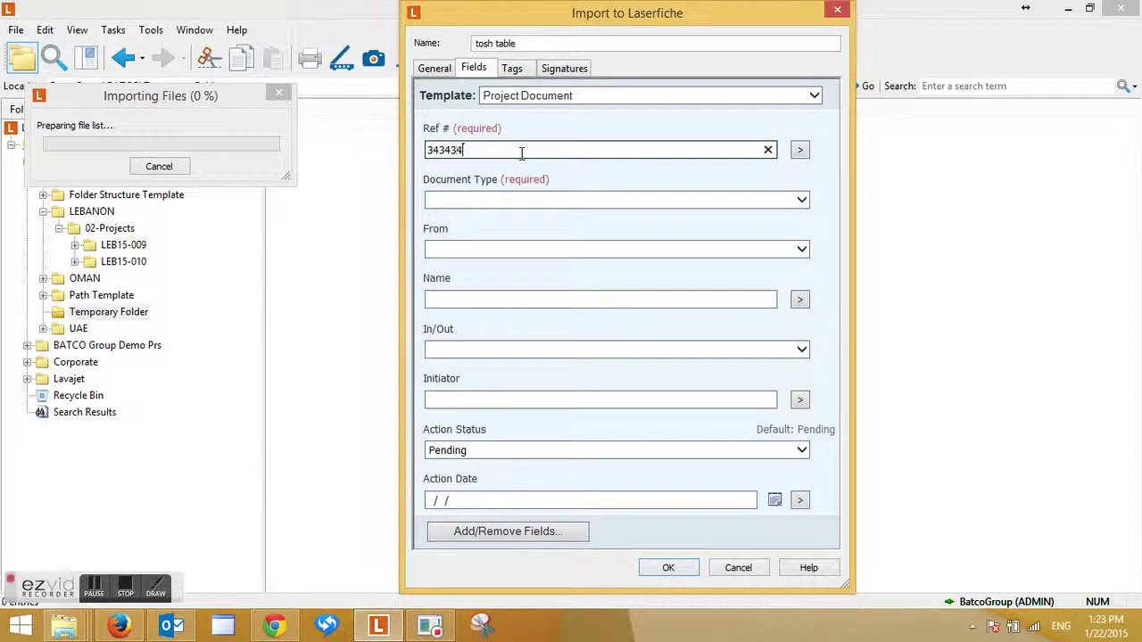
Set the required Document Type field to Action Executive Summary
{"action": "left_click", "coordinate": [476, 200]}
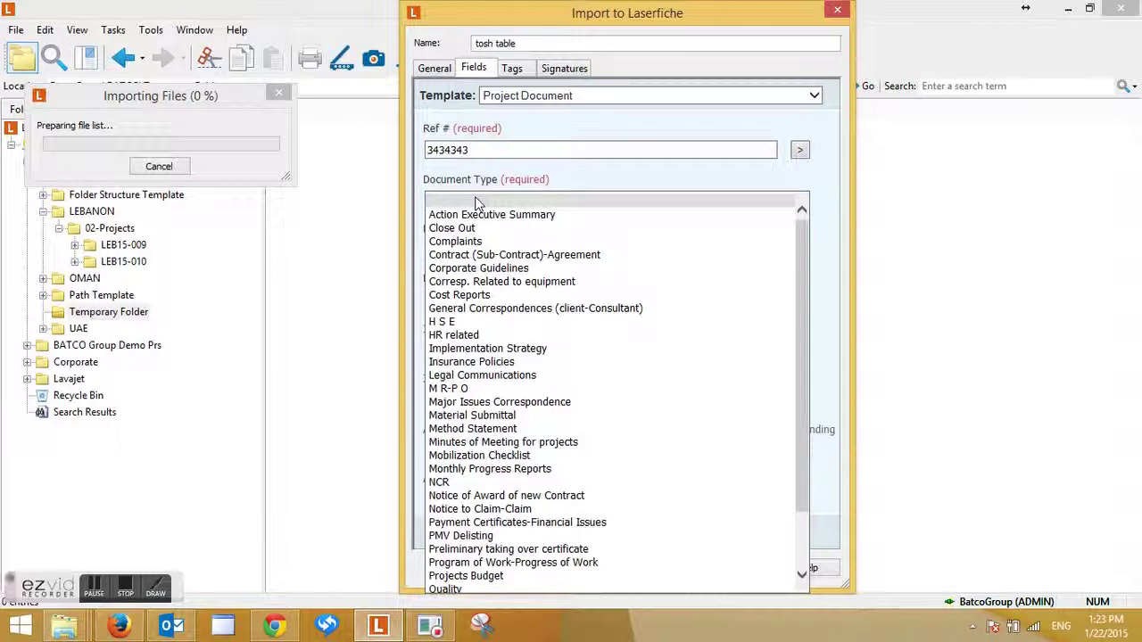
{"action": "key", "text": "n"}
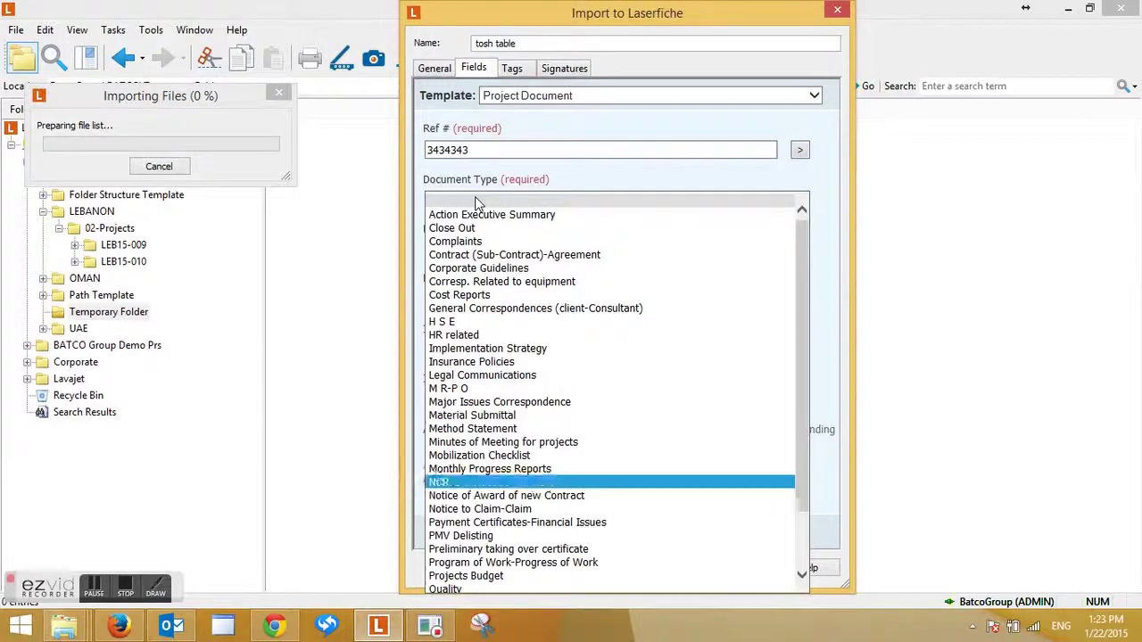
{"action": "key", "text": "o"}
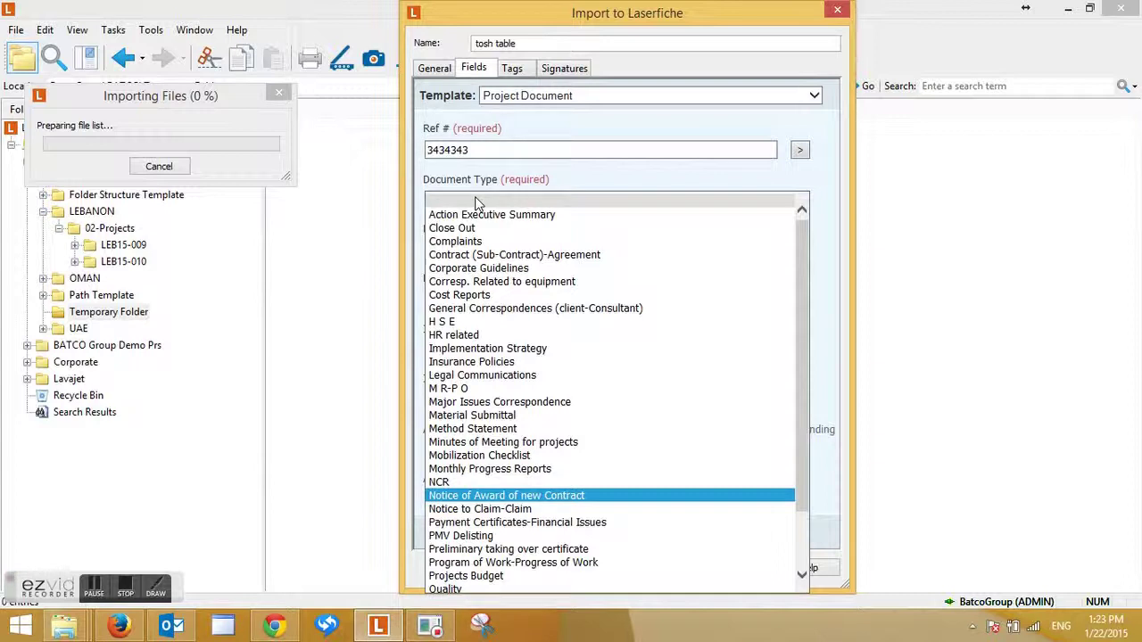
{"action": "key", "text": "a"}
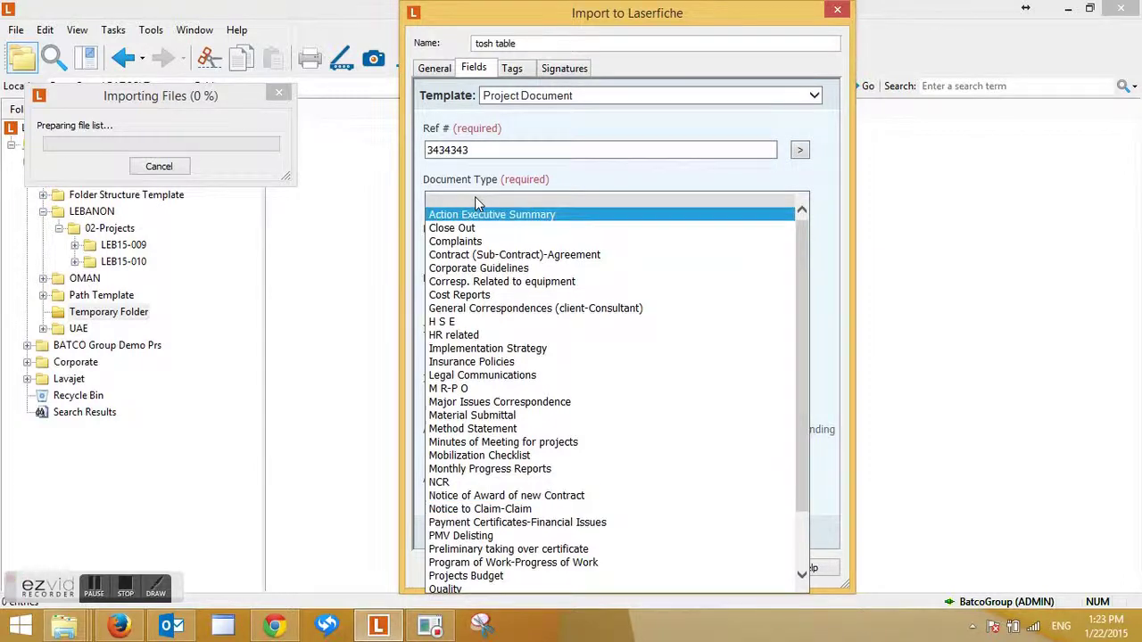
{"action": "left_click", "coordinate": [453, 214]}
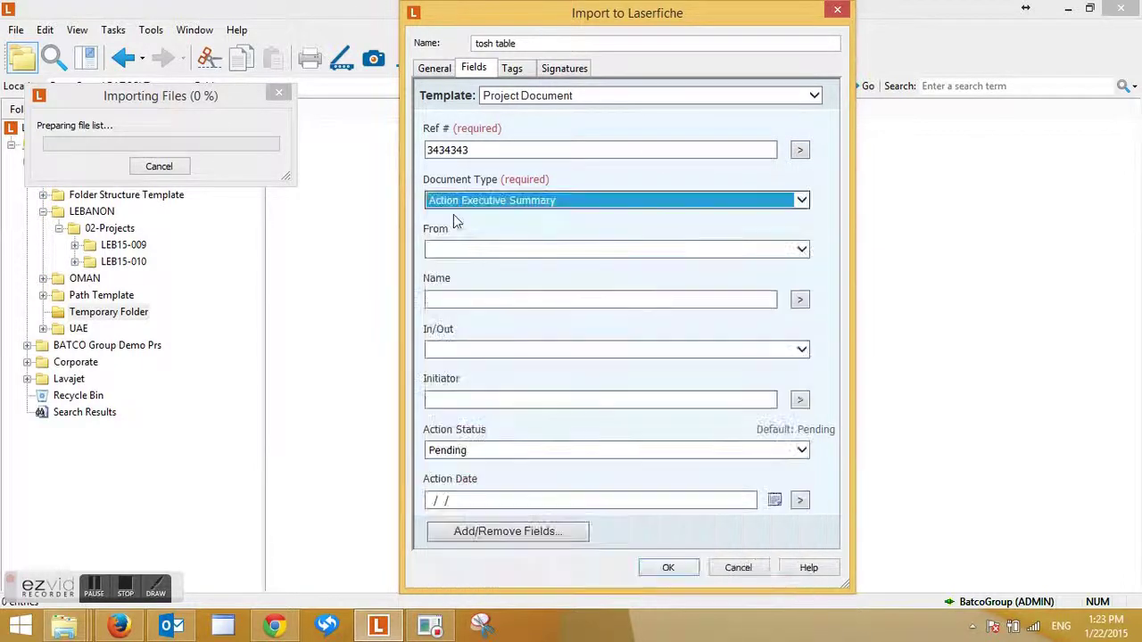
Set the From field to Client and enter HANDASA in the Name field
{"action": "left_click", "coordinate": [477, 249]}
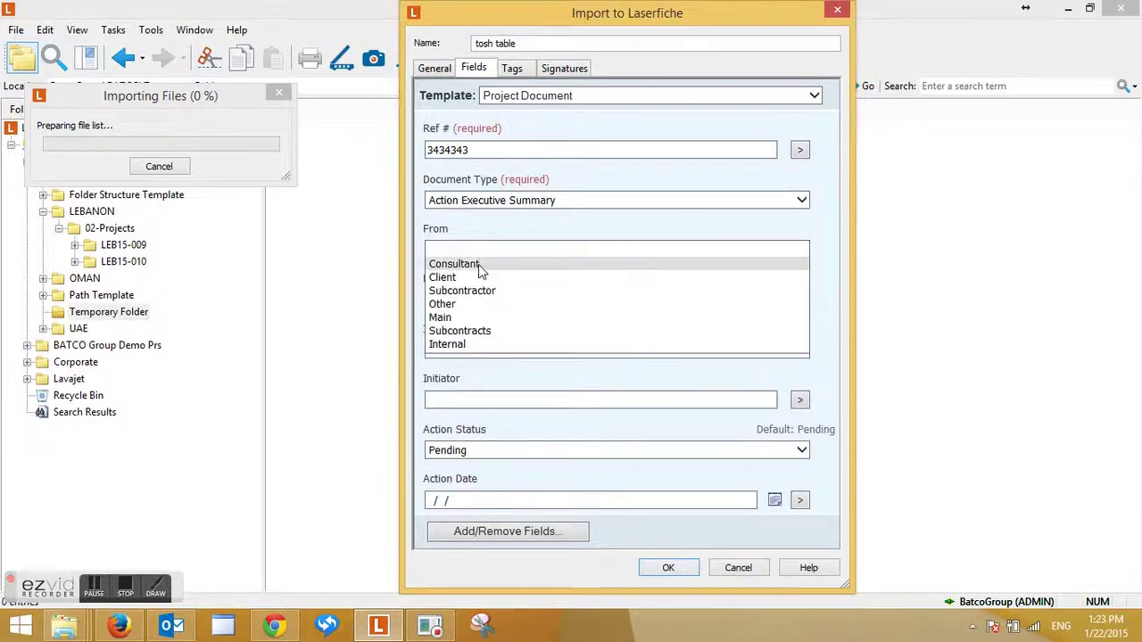
{"action": "left_click", "coordinate": [478, 277]}
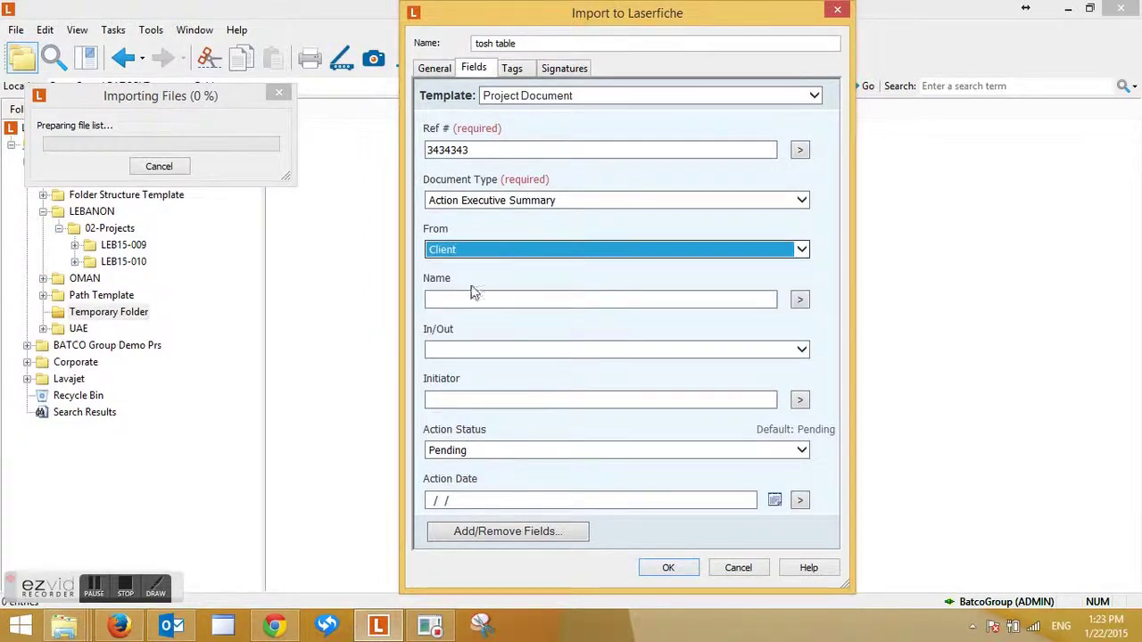
{"action": "left_click", "coordinate": [470, 300]}
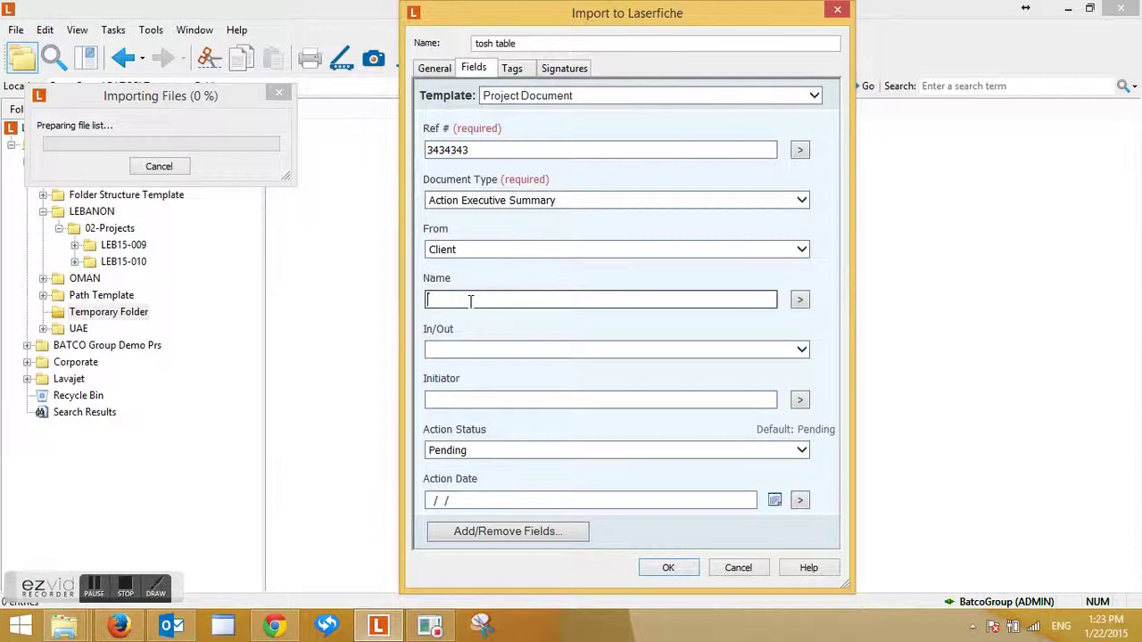
{"action": "type", "text": "HANDASA"}
Set the In/Out field to In and enter master as the Initiator
{"action": "key", "text": "Tab"}
{"action": "key", "text": "Tab"}
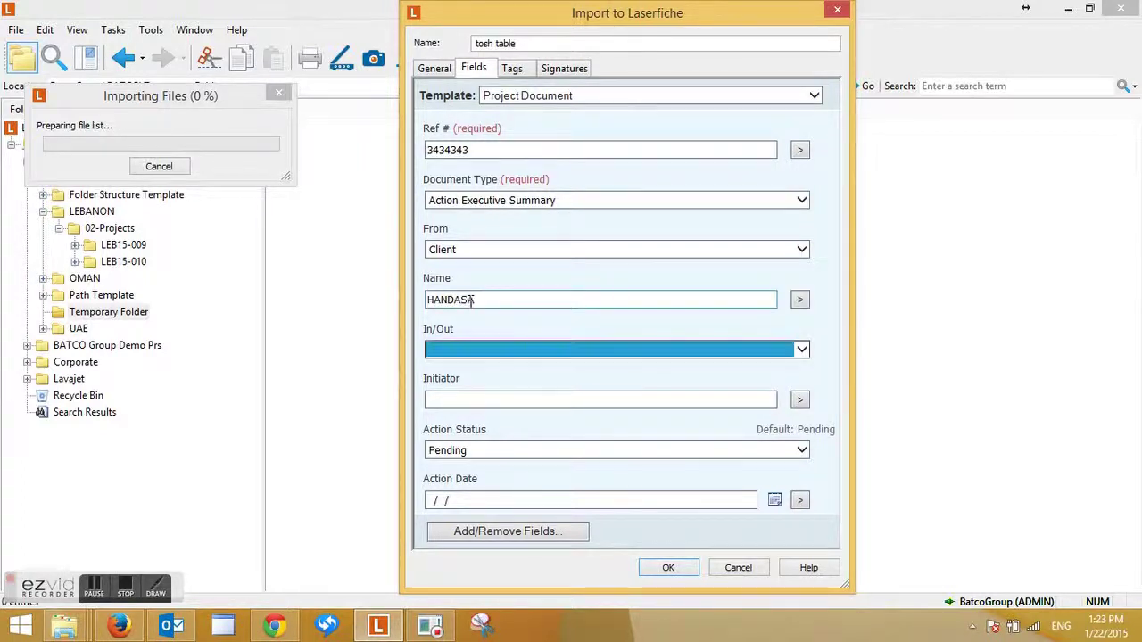
{"action": "key", "text": "i"}
{"action": "key", "text": "Tab"}
{"action": "type", "text": "master"}
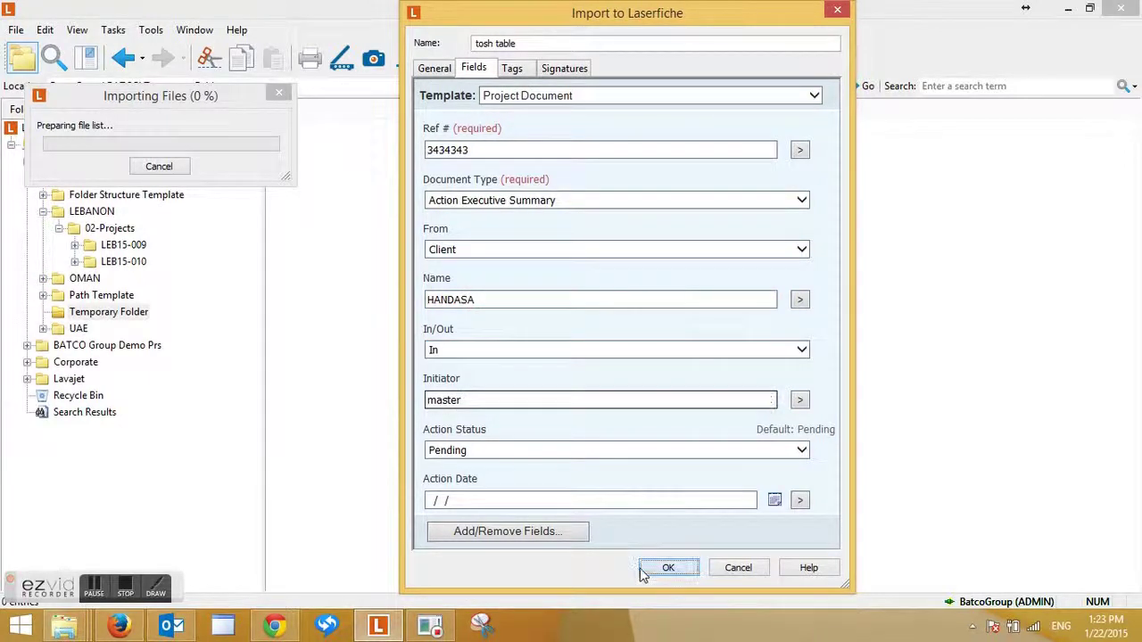
Confirm the import of tosh table into the Temporary Folder and check its entry in the folder listing
{"action": "left_click", "coordinate": [669, 568]}
{"action": "left_click", "coordinate": [320, 135]}
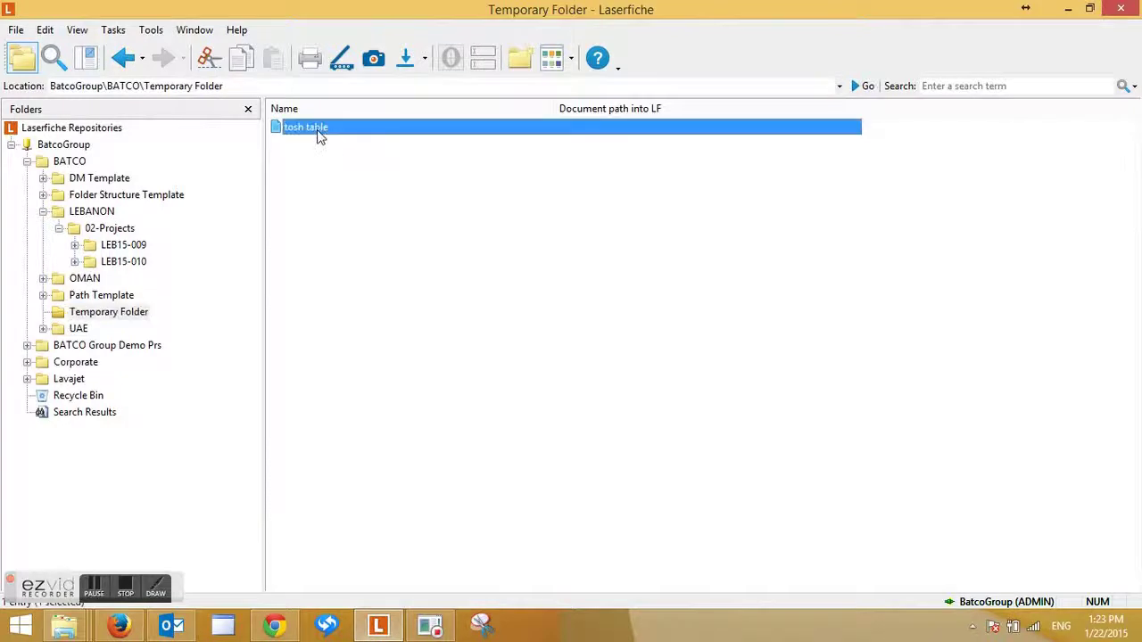
{"action": "left_click", "coordinate": [338, 164]}
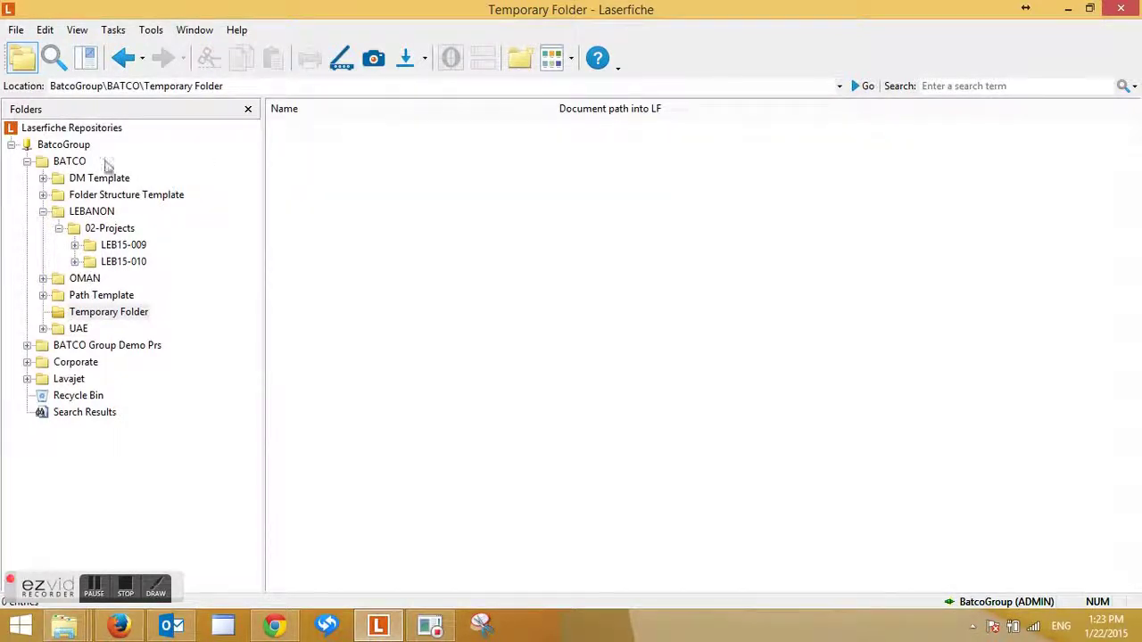
Collapse the BATCO folder and bring up a repository search by the Project Document template
{"action": "left_click", "coordinate": [27, 161]}
{"action": "left_click", "coordinate": [52, 58]}
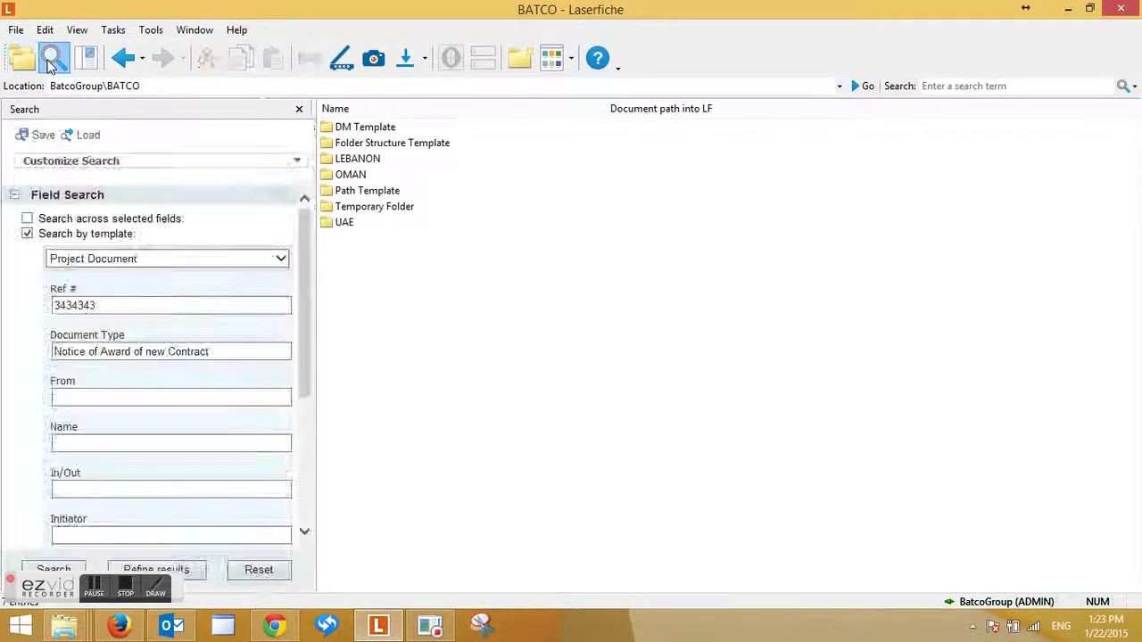
{"action": "left_click", "coordinate": [152, 258]}
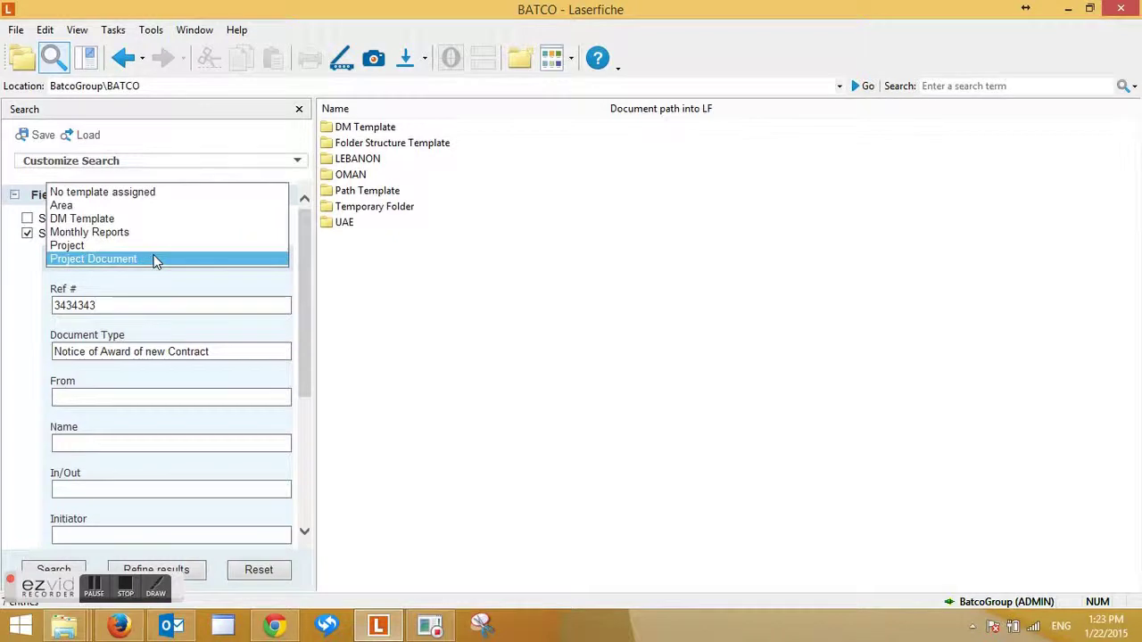
{"action": "left_click", "coordinate": [153, 259]}
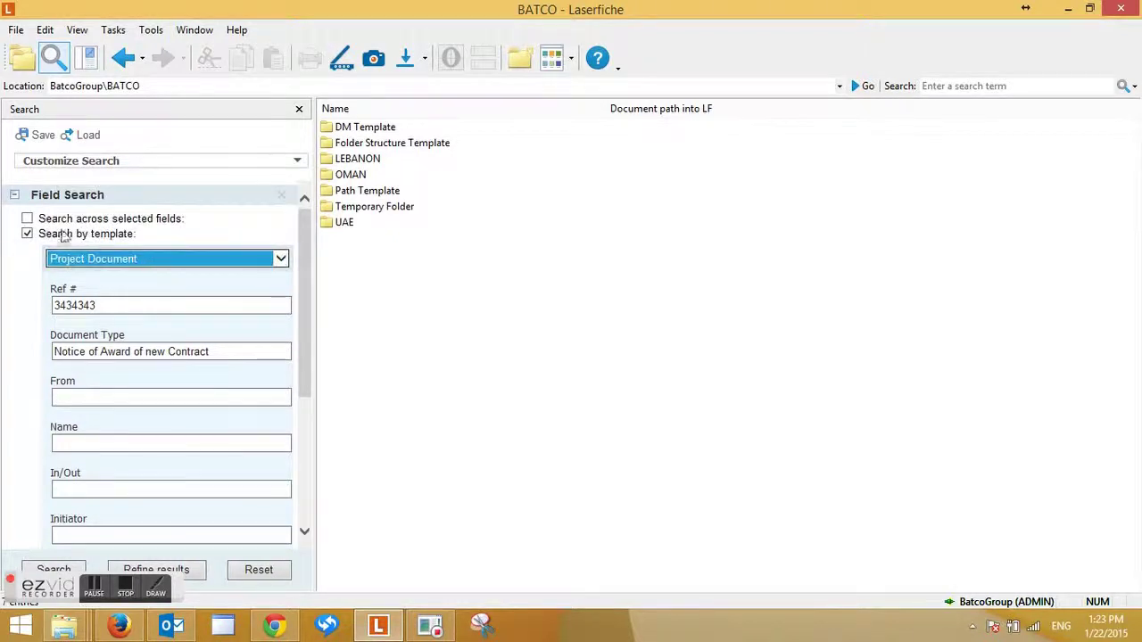
Set the search's Document Type to Action Executive Summary, keeping Ref # 3434343, and run the search
{"action": "left_click", "coordinate": [104, 304]}
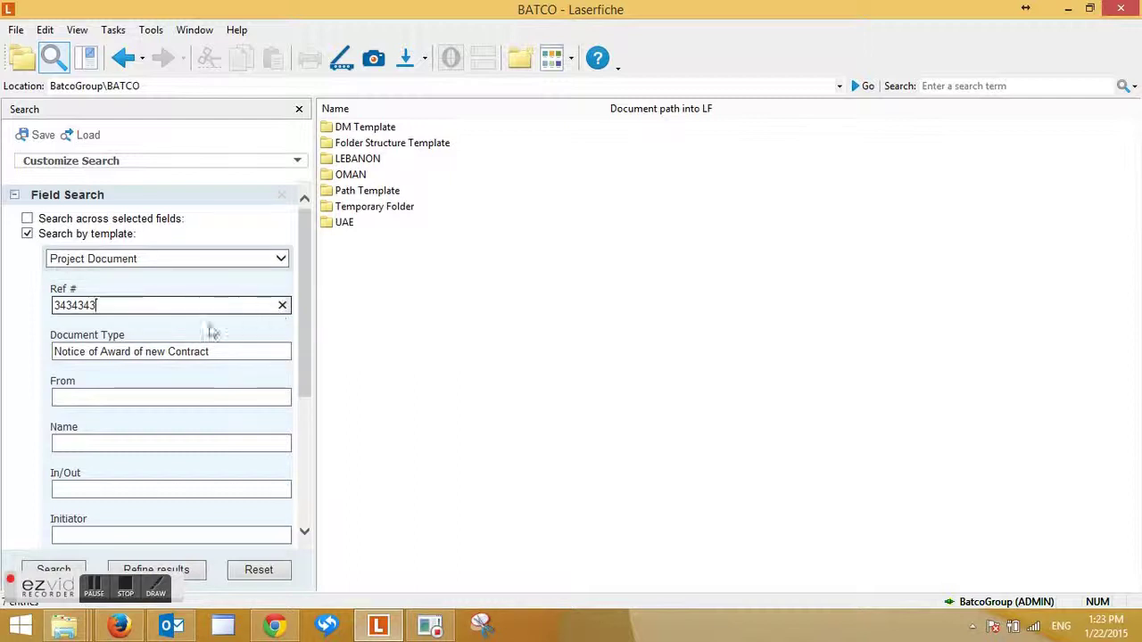
{"action": "left_click", "coordinate": [193, 350]}
{"action": "left_click_drag", "start_coordinate": [247, 350], "coordinate": [4, 349]}
{"action": "type", "text": "ac"}
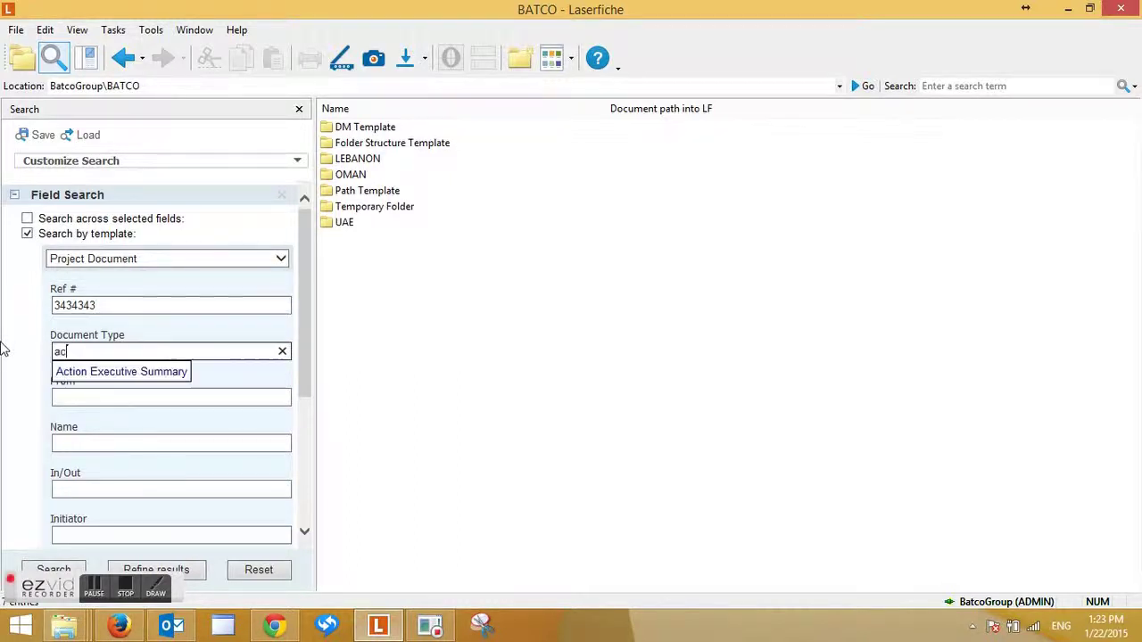
{"action": "key", "text": "Down"}
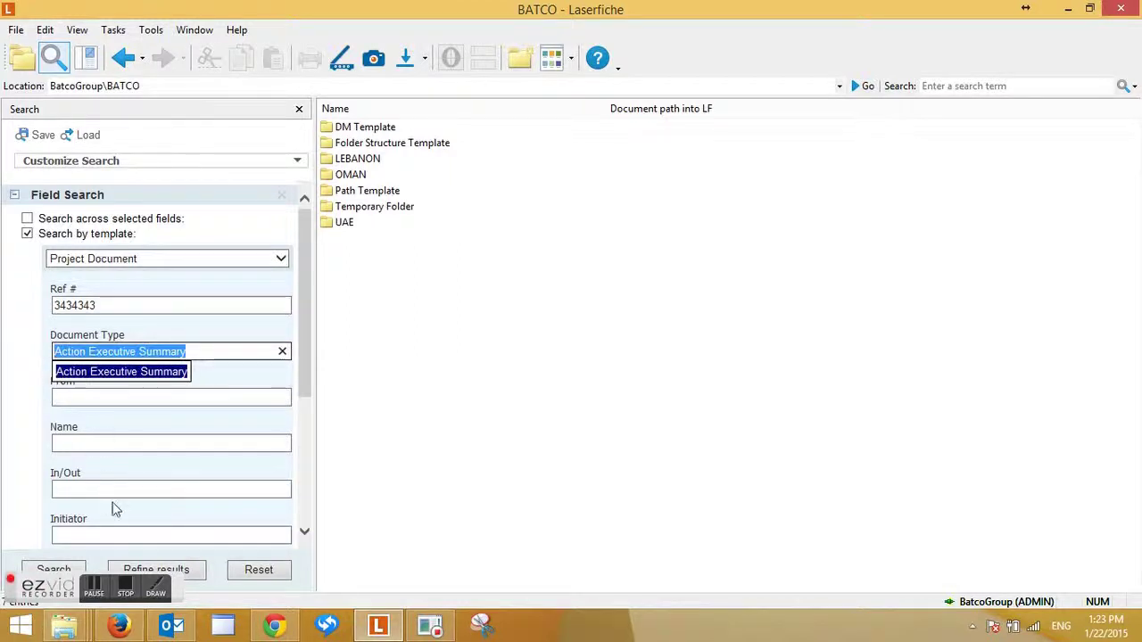
{"action": "left_click", "coordinate": [78, 571]}
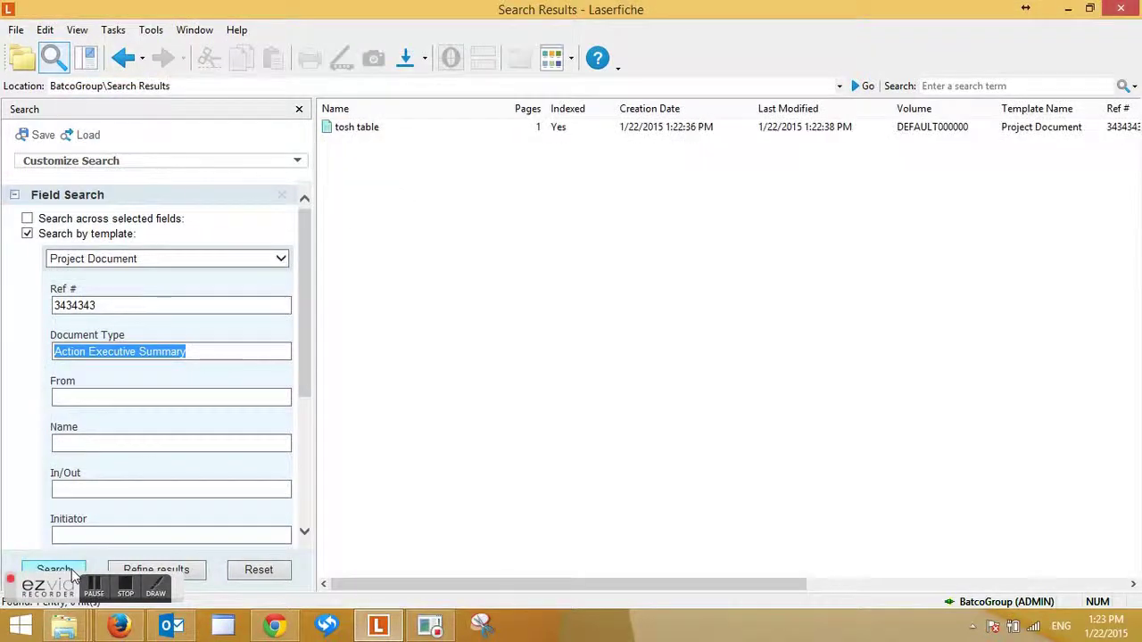
Open the tosh table document from the search results to view its image and metadata, and close it
{"action": "left_click", "coordinate": [355, 131]}
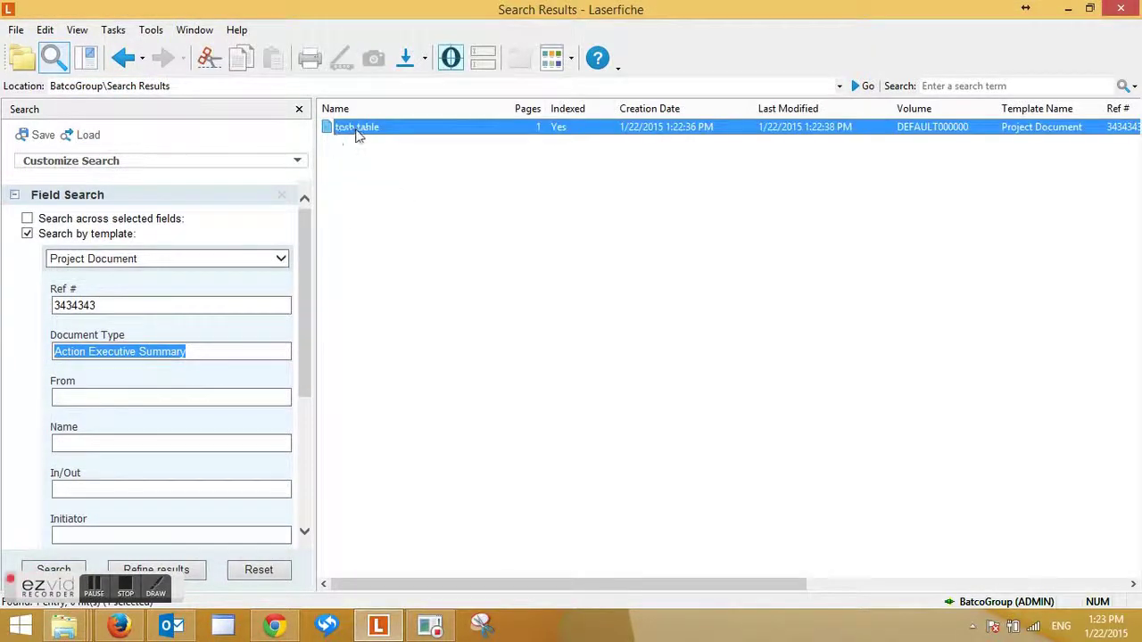
{"action": "right_click", "coordinate": [358, 128]}
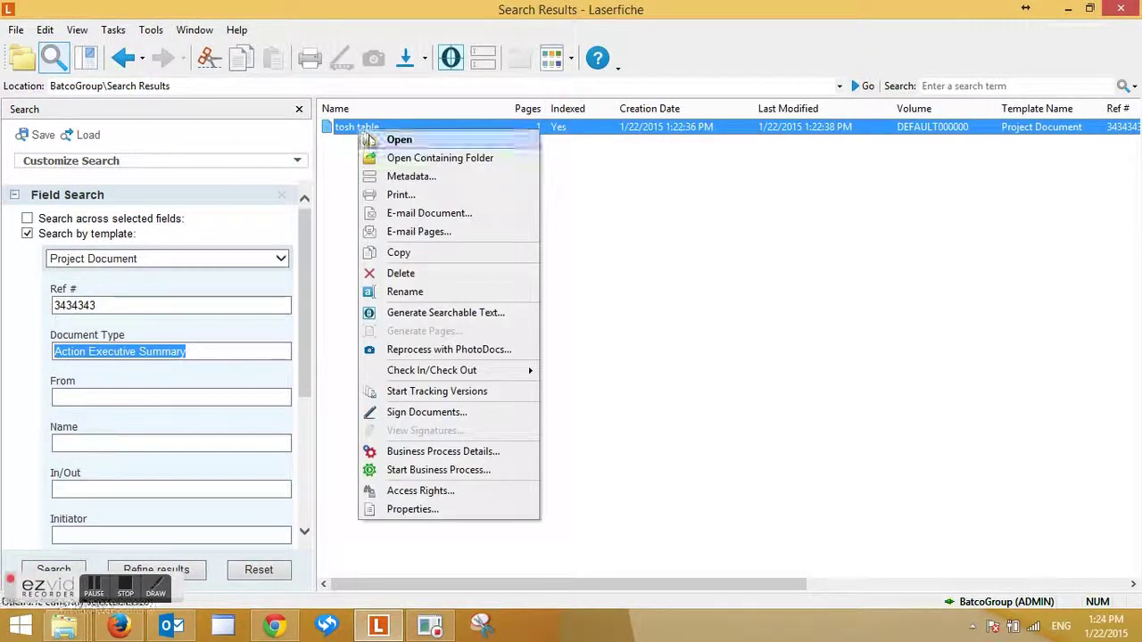
{"action": "left_click", "coordinate": [372, 141]}
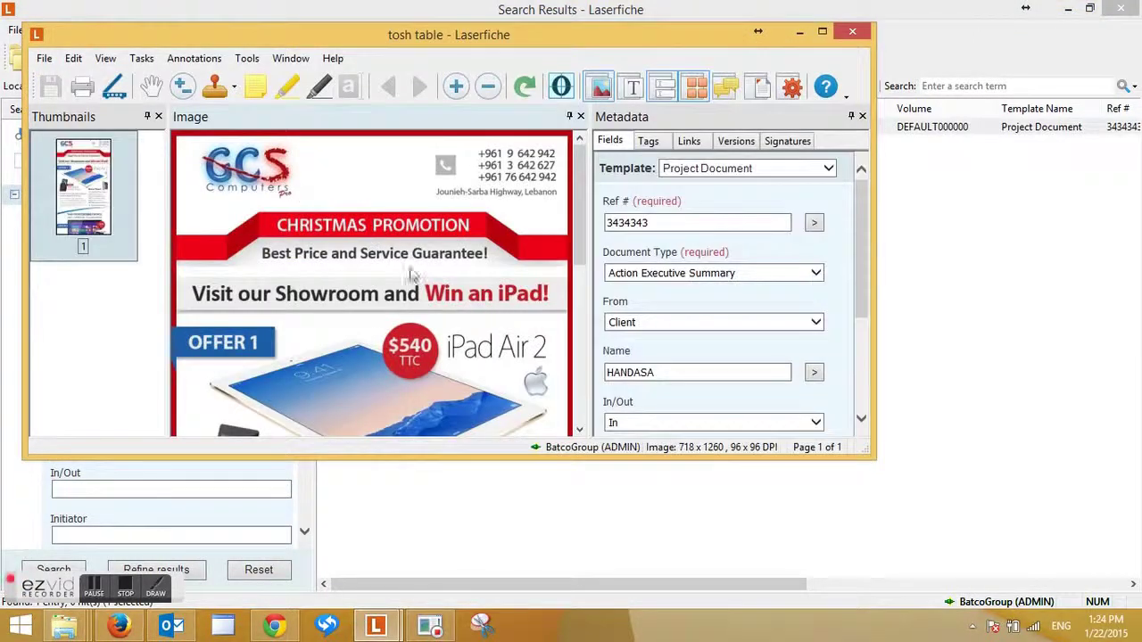
{"action": "left_click", "coordinate": [853, 33]}
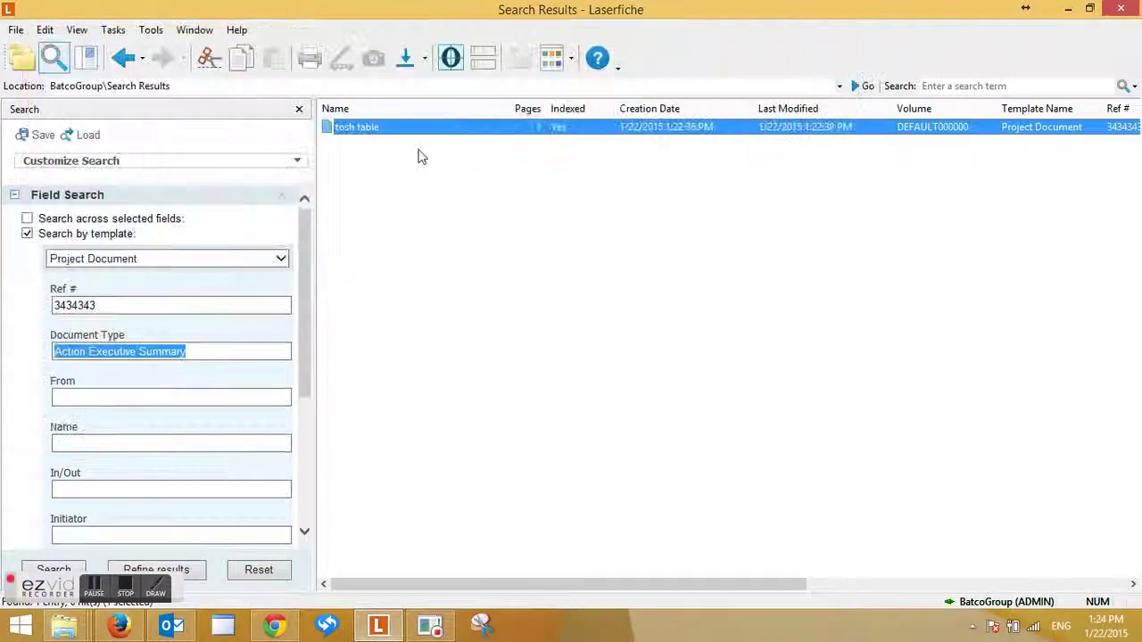
Open the folder containing the tosh table search result and select the document there
{"action": "right_click", "coordinate": [364, 127]}
{"action": "left_click", "coordinate": [388, 157]}
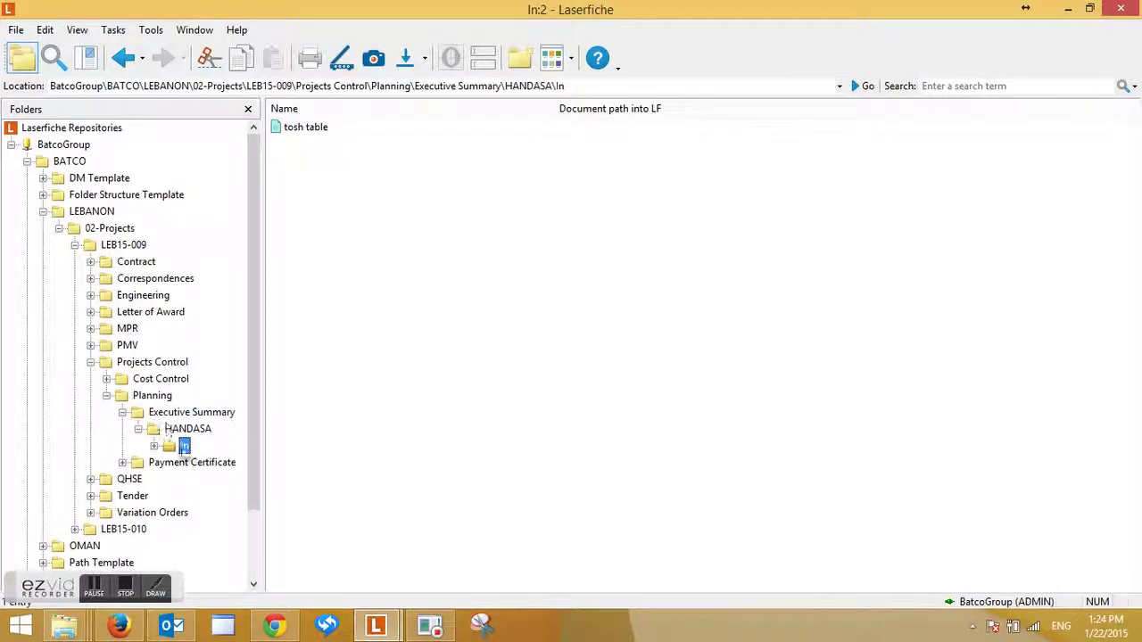
{"action": "left_click", "coordinate": [306, 132]}
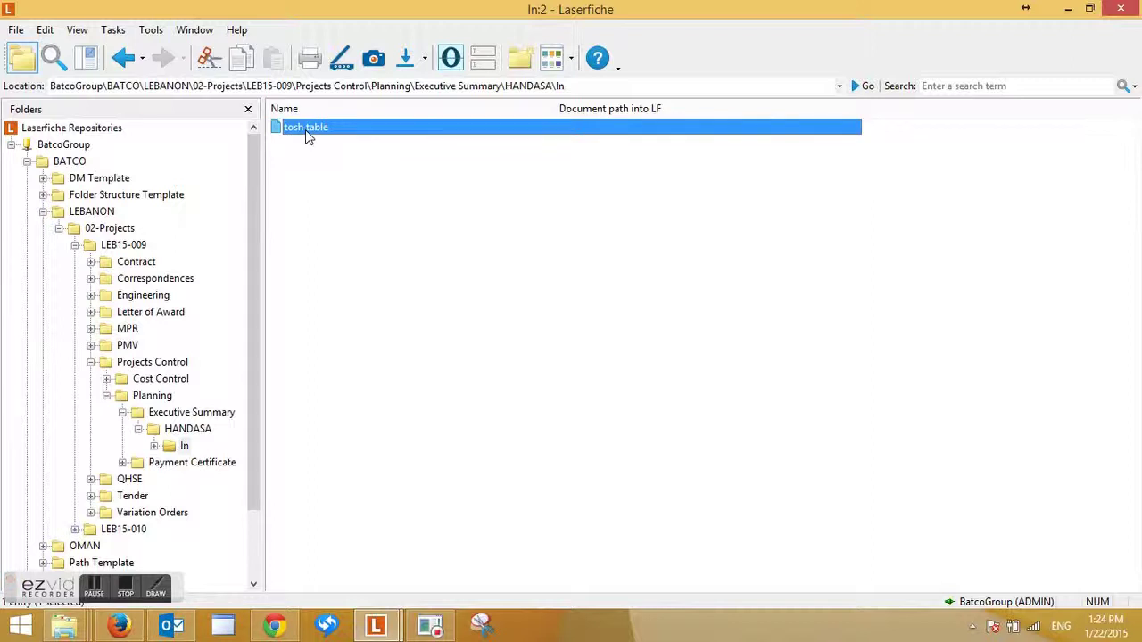
Switch between the search and folder views, ending in the folder tree, and collapse the LEBANON folder
{"action": "left_click", "coordinate": [29, 59]}
{"action": "left_click", "coordinate": [53, 58]}
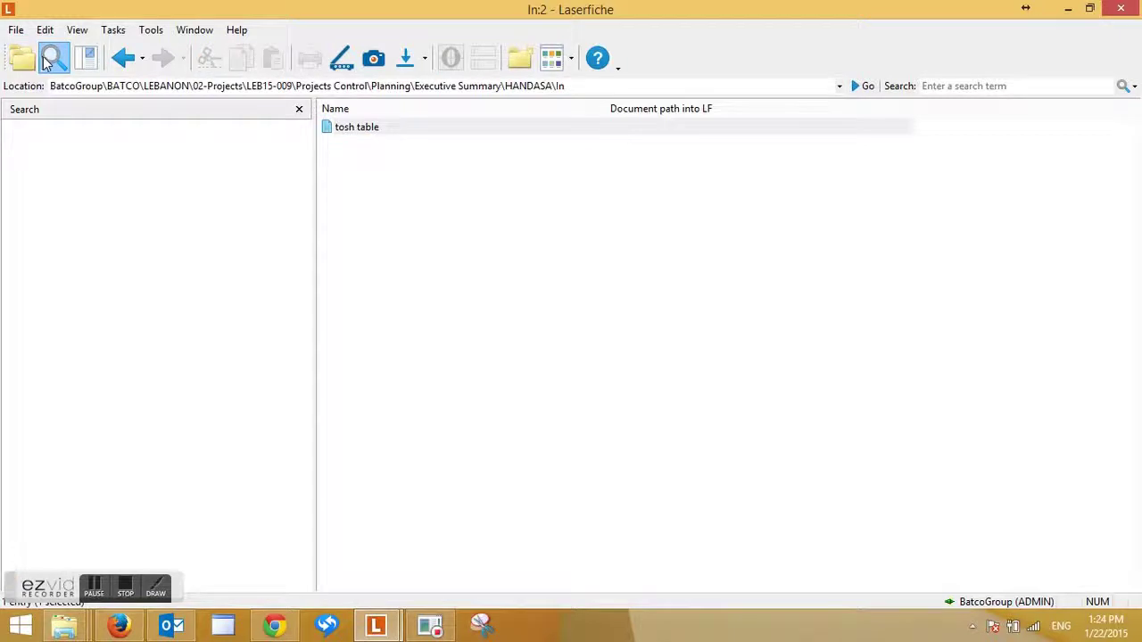
{"action": "left_click", "coordinate": [21, 60]}
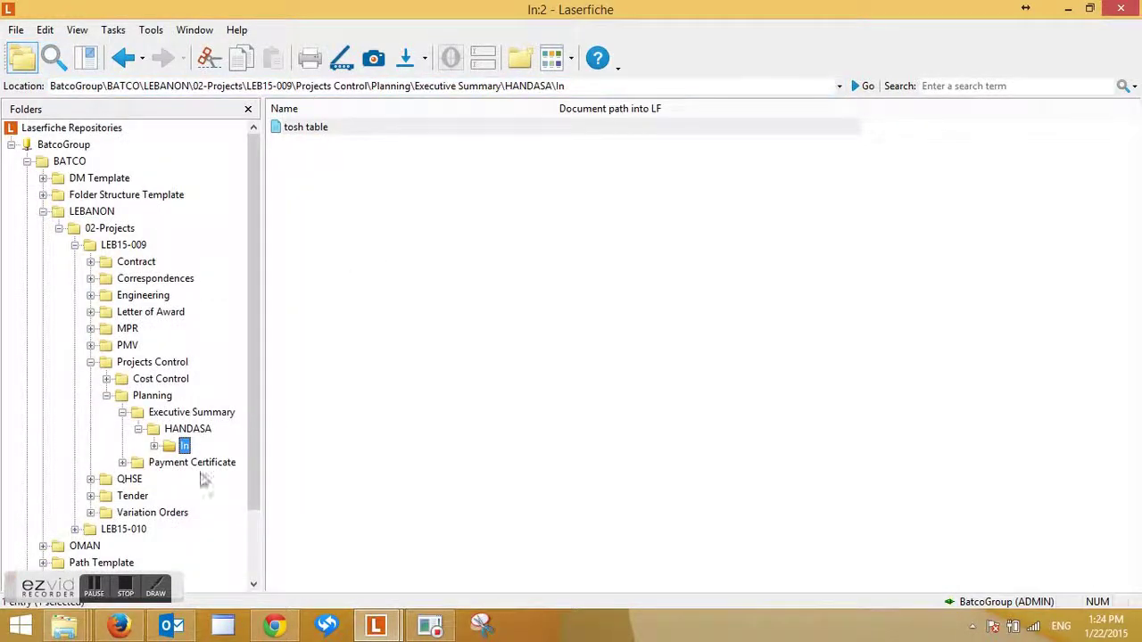
{"action": "left_click", "coordinate": [43, 212]}
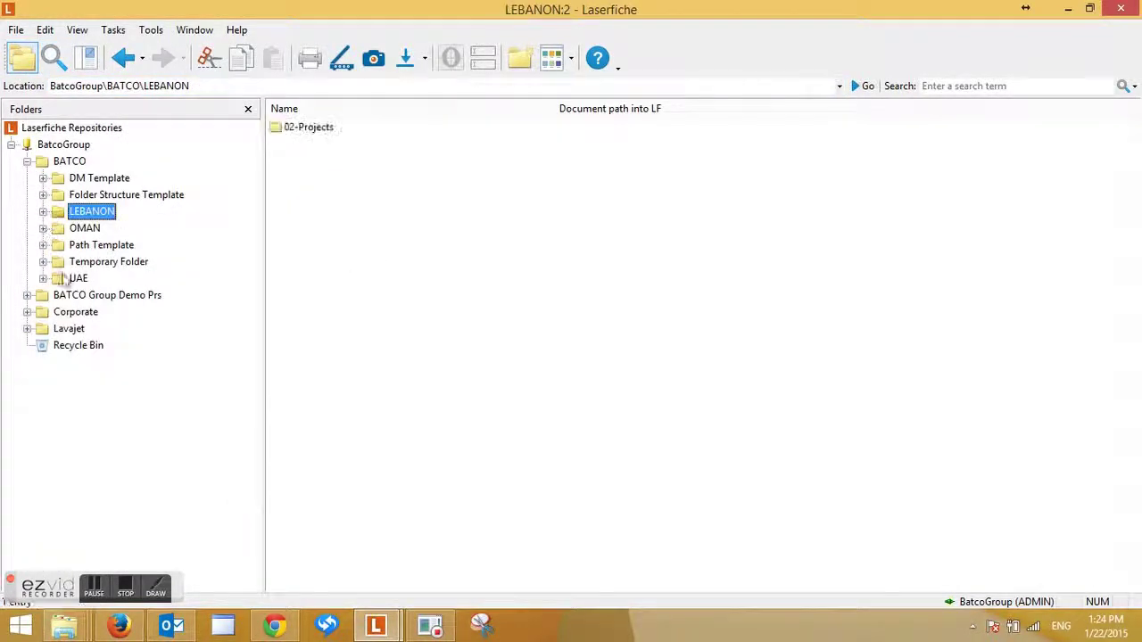
Start importing the image tosh 2.jpg from the Desktop into the Temporary Folder under BATCO
{"action": "left_click", "coordinate": [105, 264]}
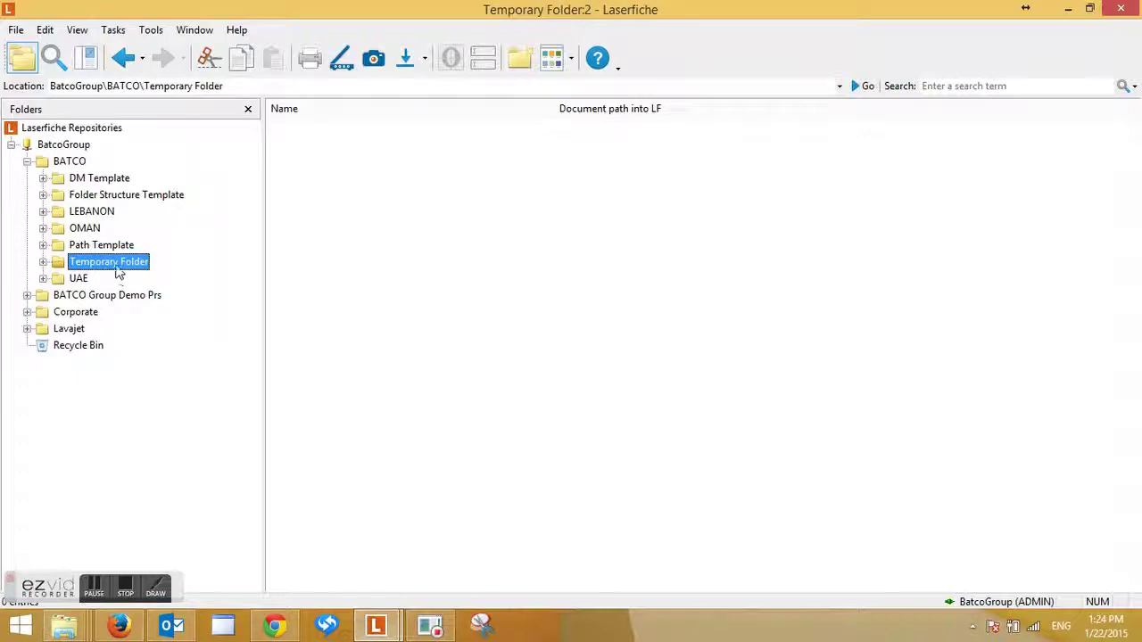
{"action": "left_click", "coordinate": [16, 29]}
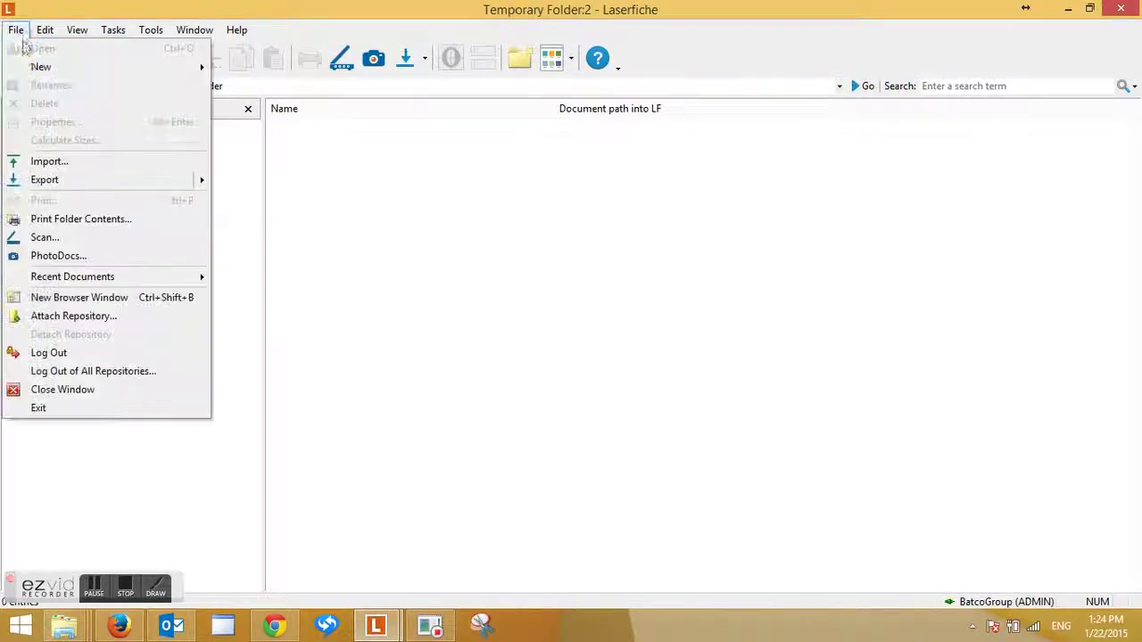
{"action": "left_click", "coordinate": [50, 162]}
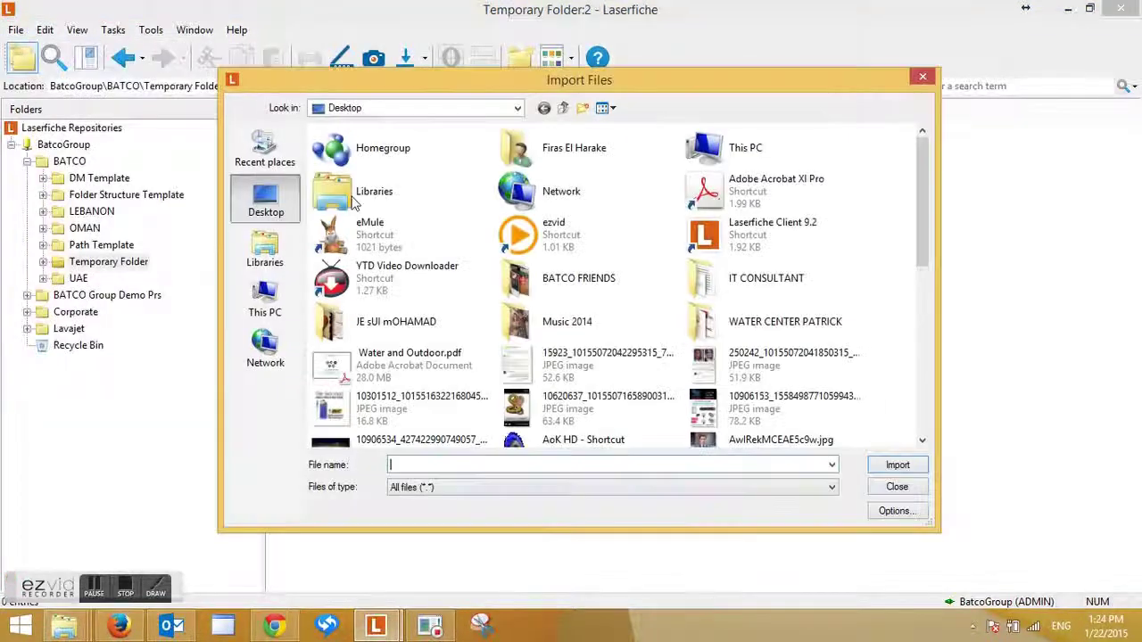
{"action": "left_click_drag", "start_coordinate": [920, 214], "coordinate": [939, 416]}
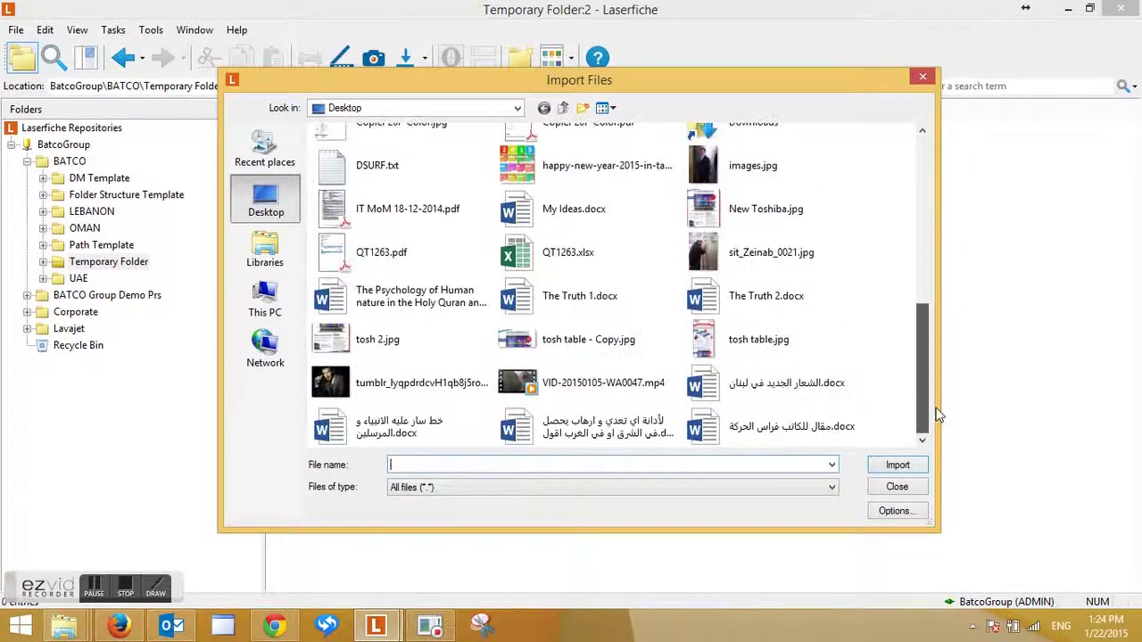
{"action": "double_click", "coordinate": [401, 339]}
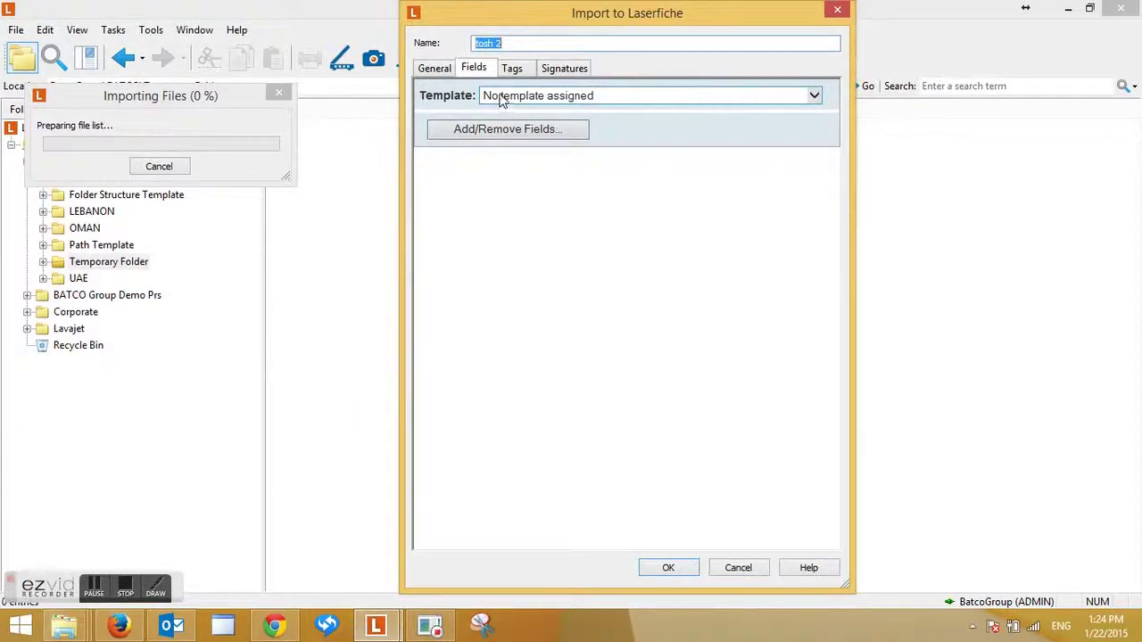
Assign the Project Document template to tosh 2, with Ref # 3434343 and Document Type Corresp. Related to equipment
{"action": "left_click", "coordinate": [499, 95]}
{"action": "left_click", "coordinate": [508, 164]}
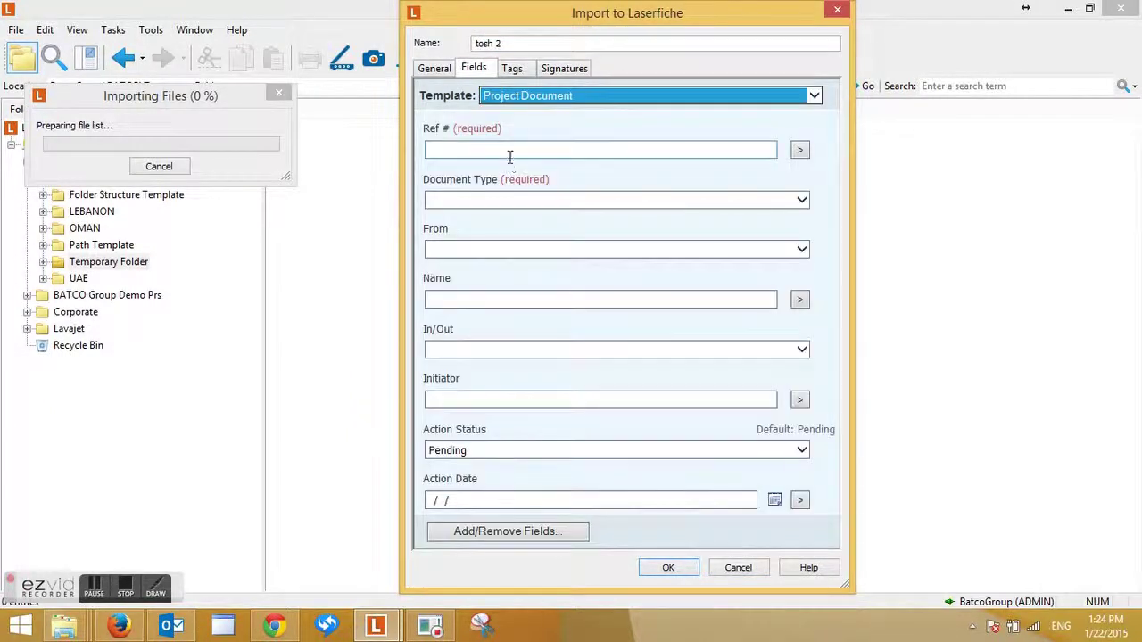
{"action": "left_click", "coordinate": [510, 153]}
{"action": "type", "text": "3434343"}
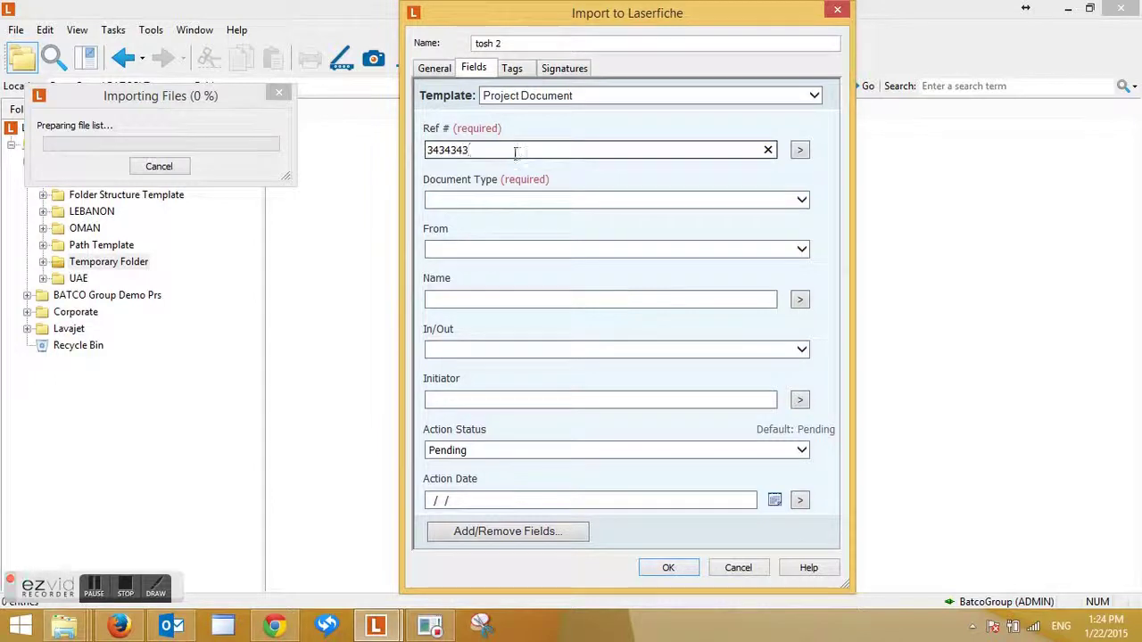
{"action": "left_click", "coordinate": [516, 200]}
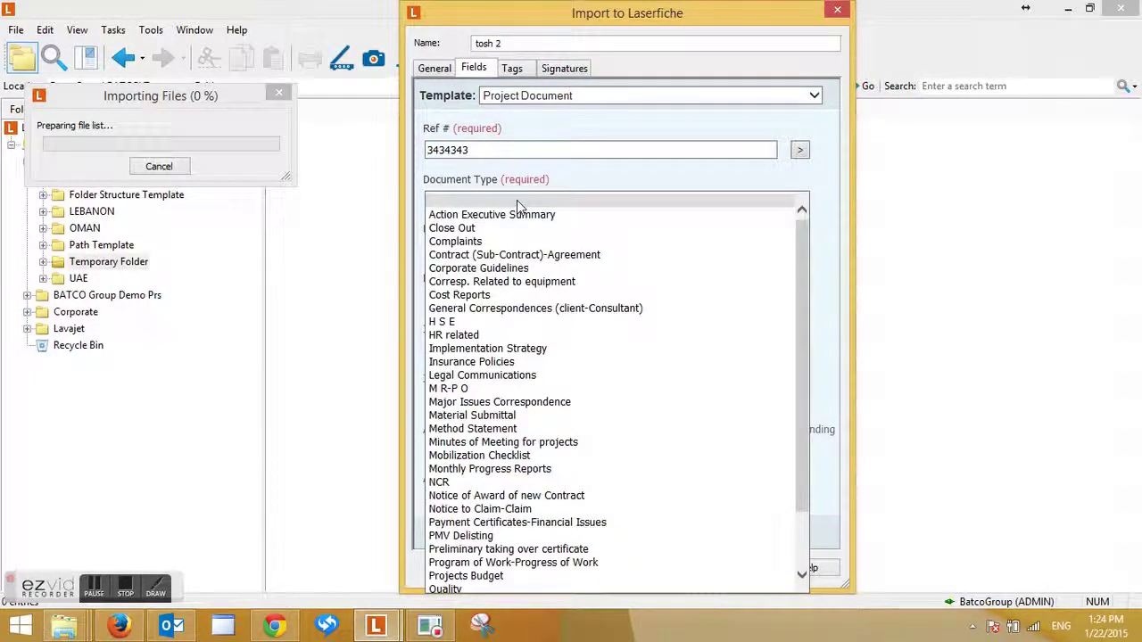
{"action": "type", "text": "corr"}
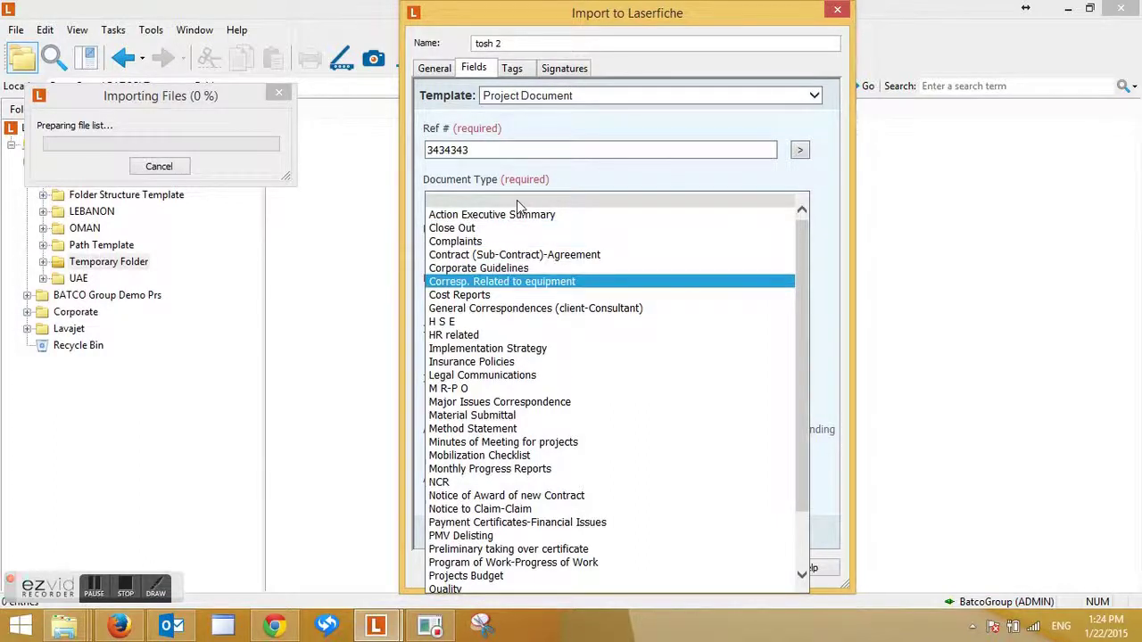
{"action": "left_click", "coordinate": [513, 282]}
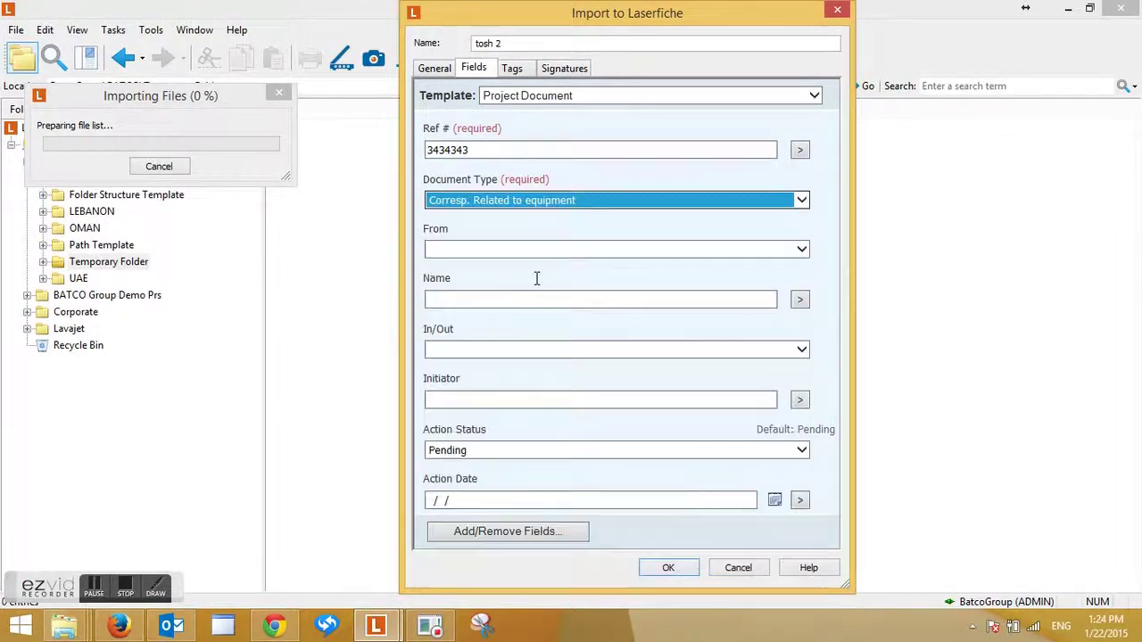
Set From to Main, Name to PMV, In/Out to In and Initiator to ADMIN, and complete the import
{"action": "left_click", "coordinate": [509, 256]}
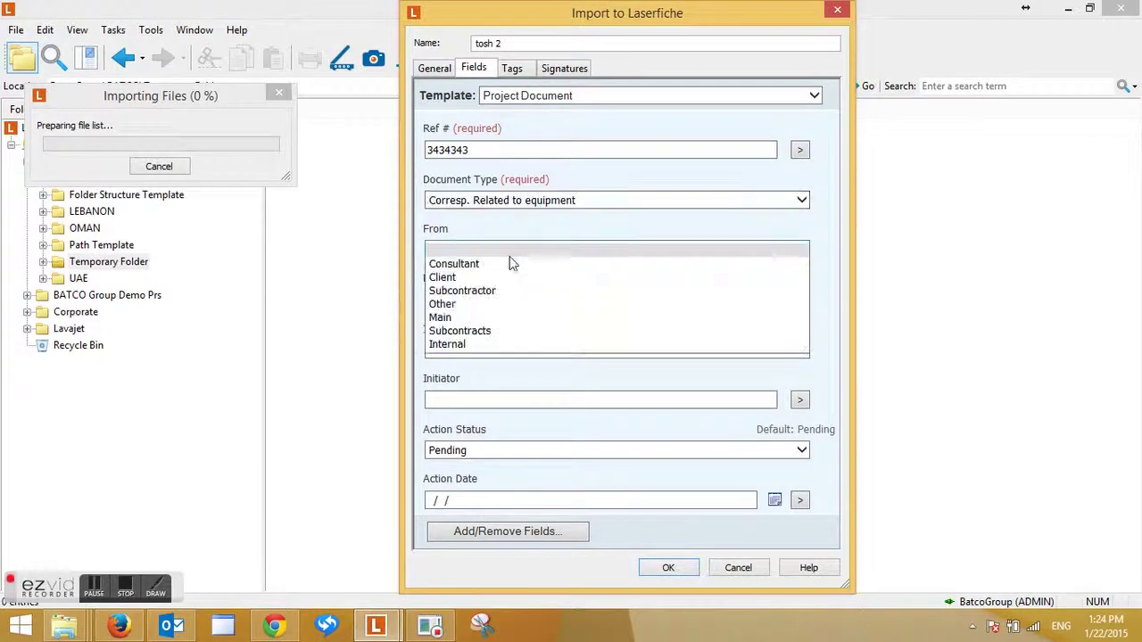
{"action": "left_click", "coordinate": [457, 316]}
{"action": "left_click", "coordinate": [462, 301]}
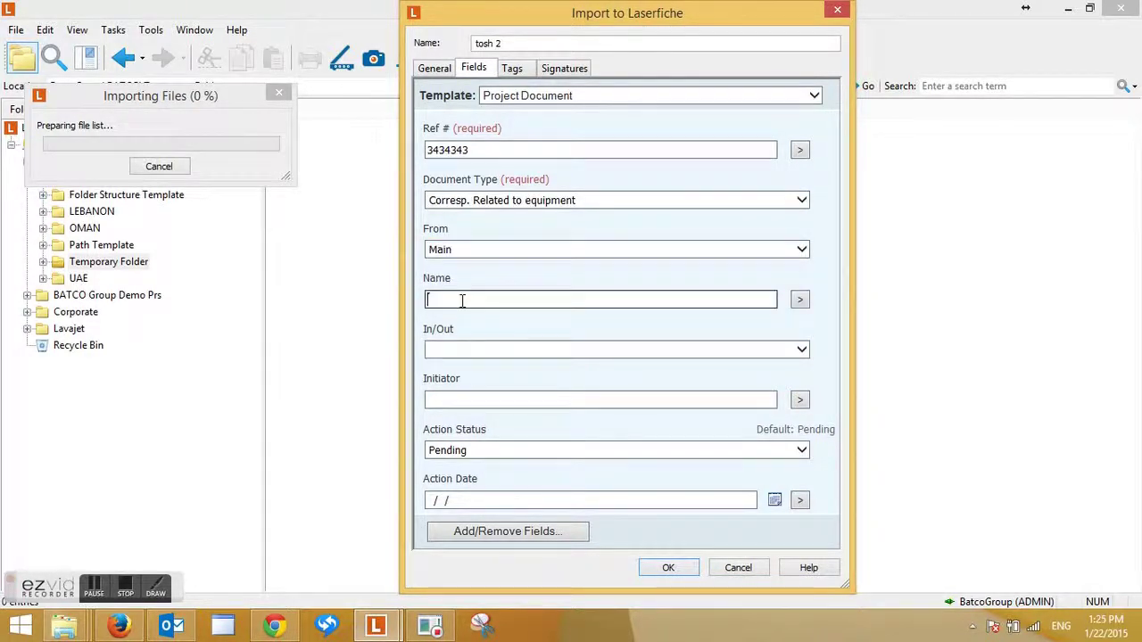
{"action": "key", "text": "Tab"}
{"action": "key", "text": "Tab"}
{"action": "key", "text": "Tab"}
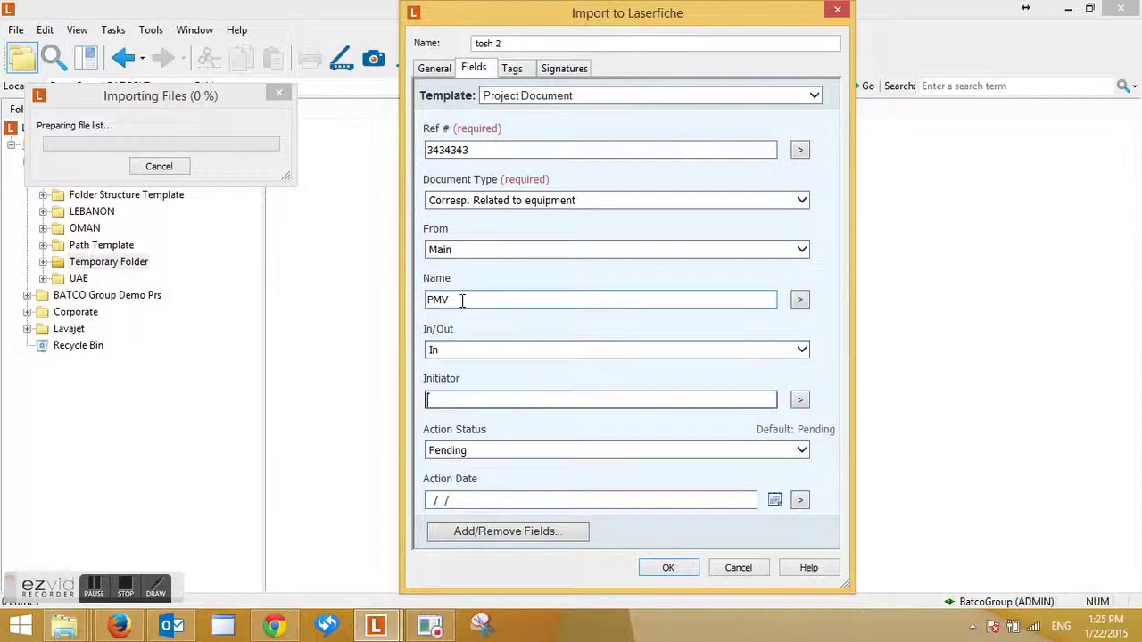
{"action": "type", "text": "master"}
{"action": "left_click", "coordinate": [686, 568]}
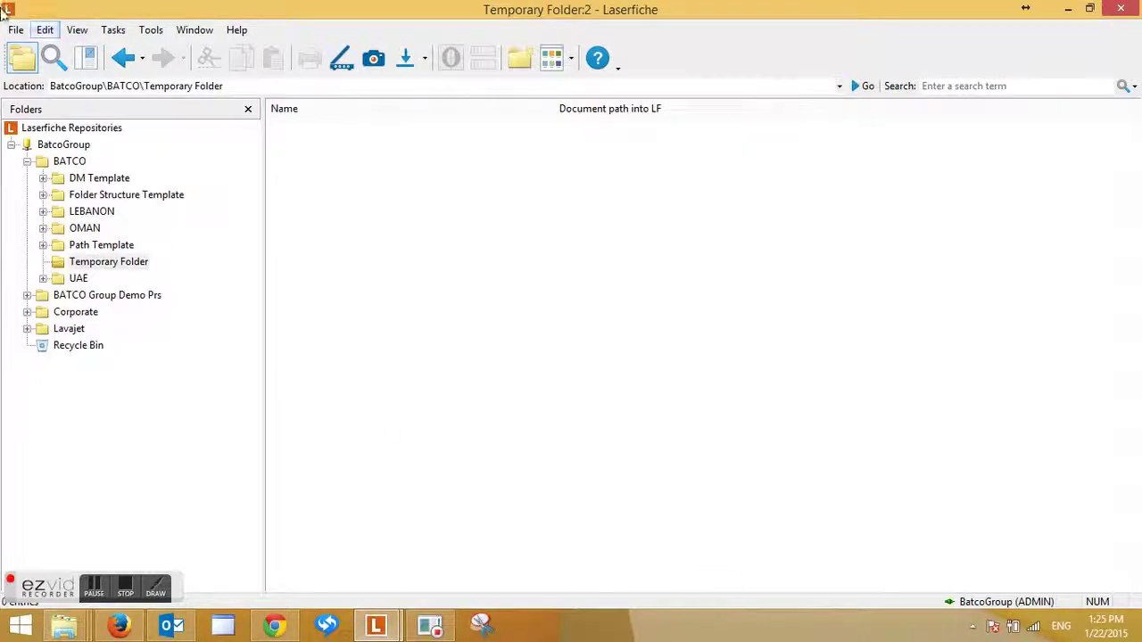
Search the Project Document template for Ref # 3434343 with Document Type Corresp. Related to equipment
{"action": "left_click", "coordinate": [49, 55]}
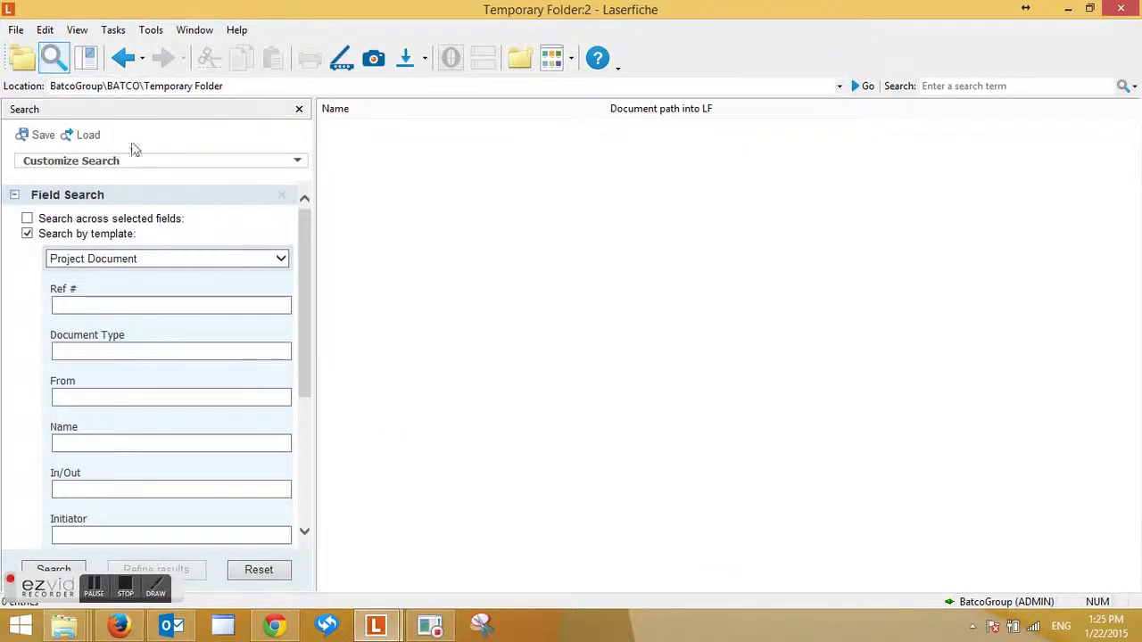
{"action": "left_click", "coordinate": [79, 259]}
{"action": "left_click", "coordinate": [79, 259]}
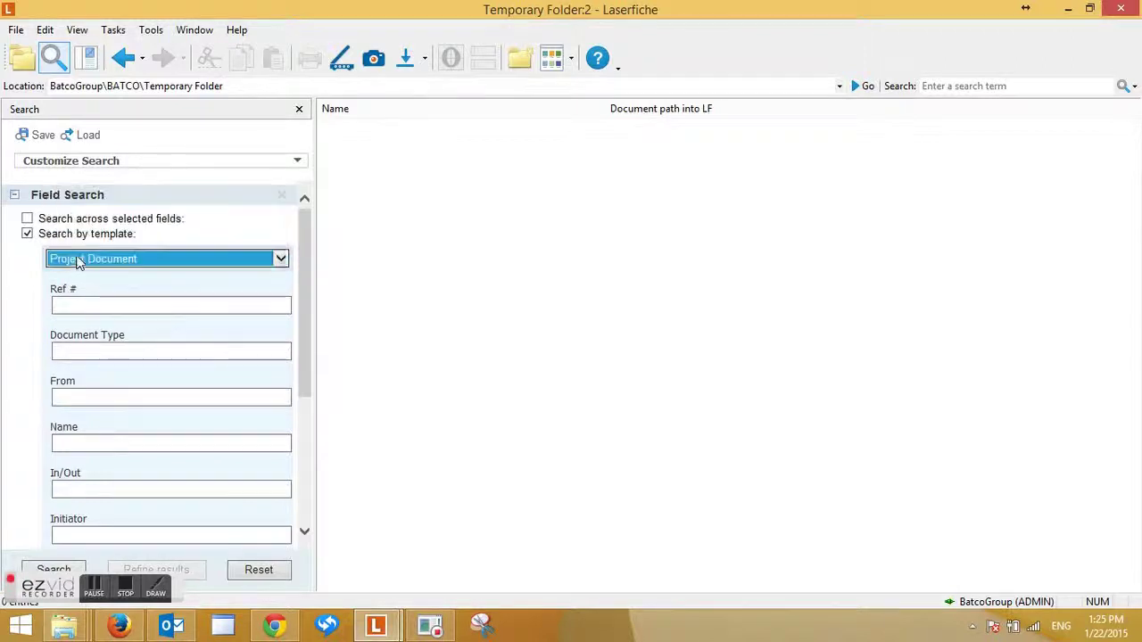
{"action": "left_click", "coordinate": [77, 303]}
{"action": "type", "text": "3434343"}
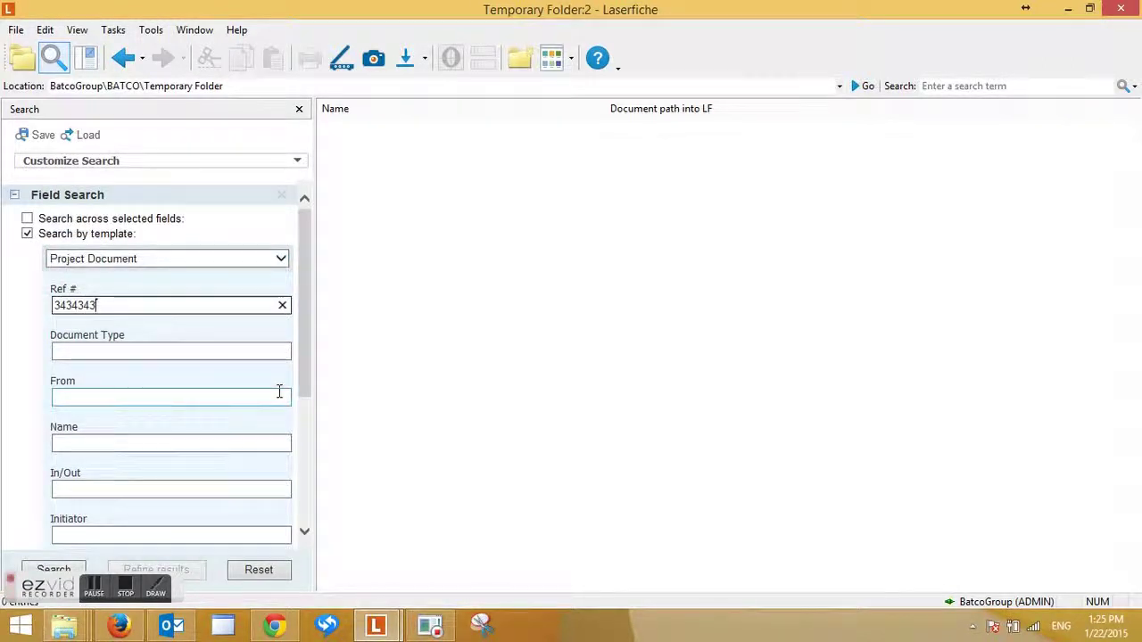
{"action": "left_click", "coordinate": [257, 354]}
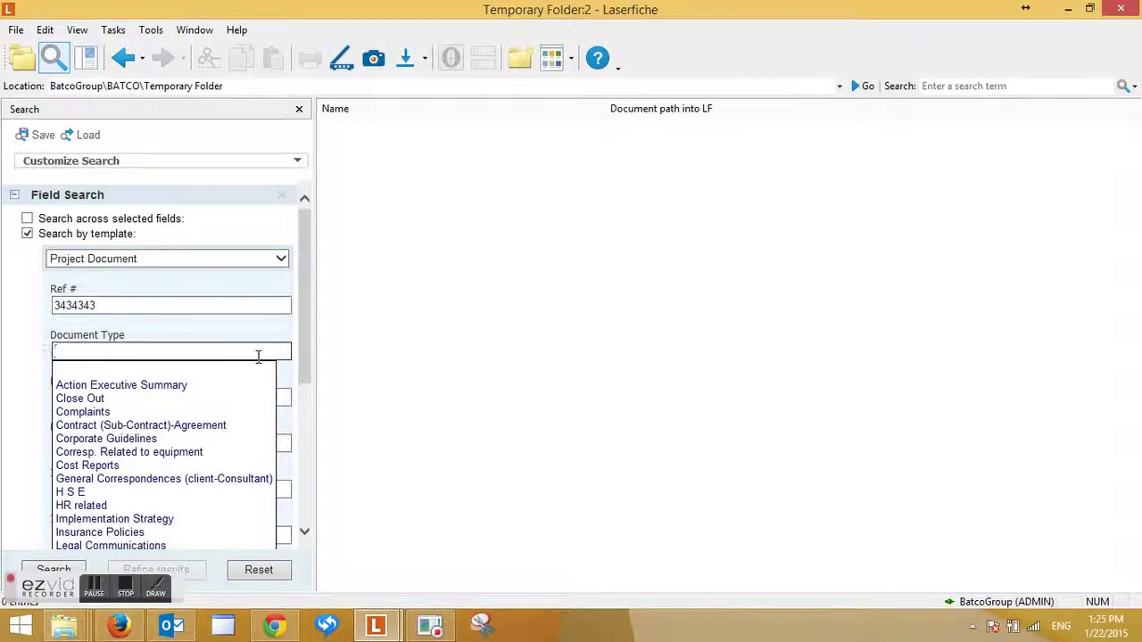
{"action": "type", "text": "corr"}
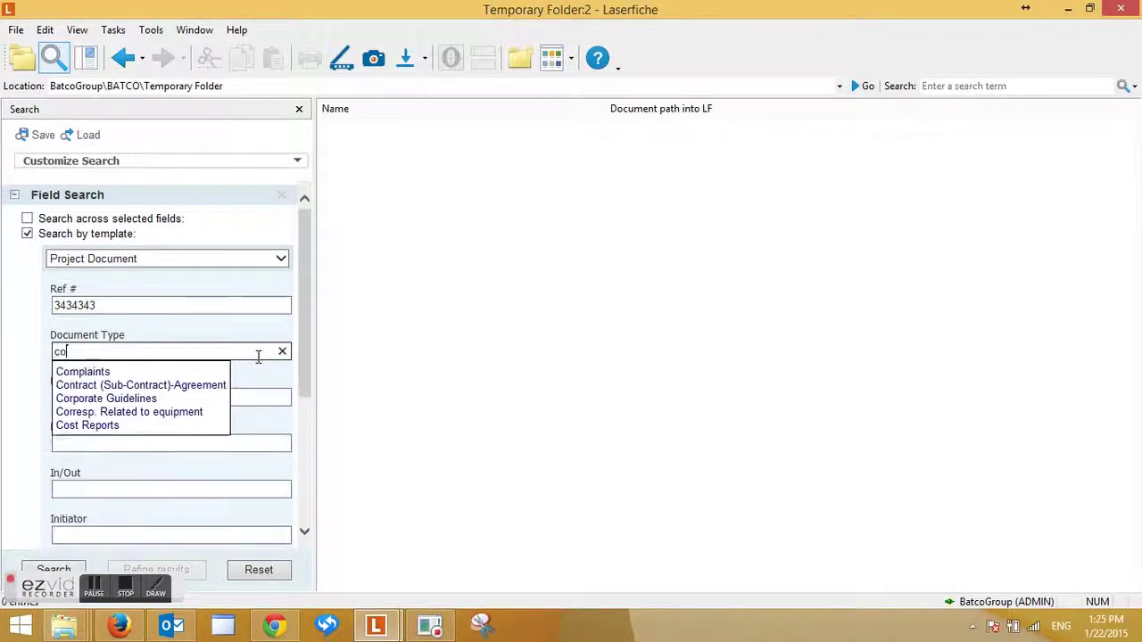
{"action": "left_click", "coordinate": [131, 372]}
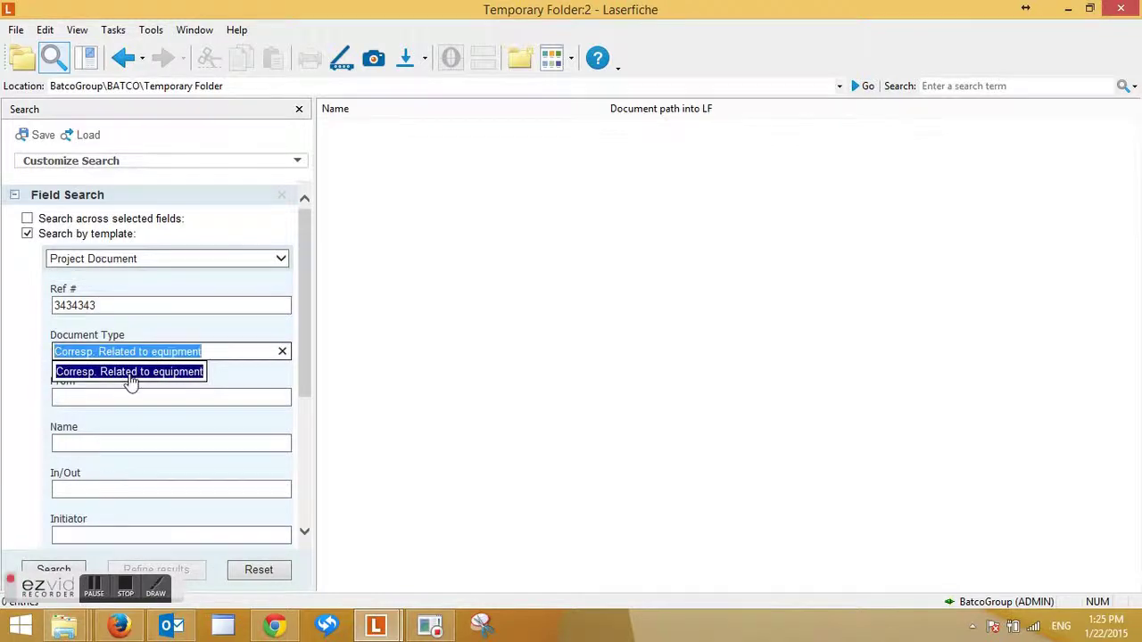
{"action": "left_click", "coordinate": [67, 573]}
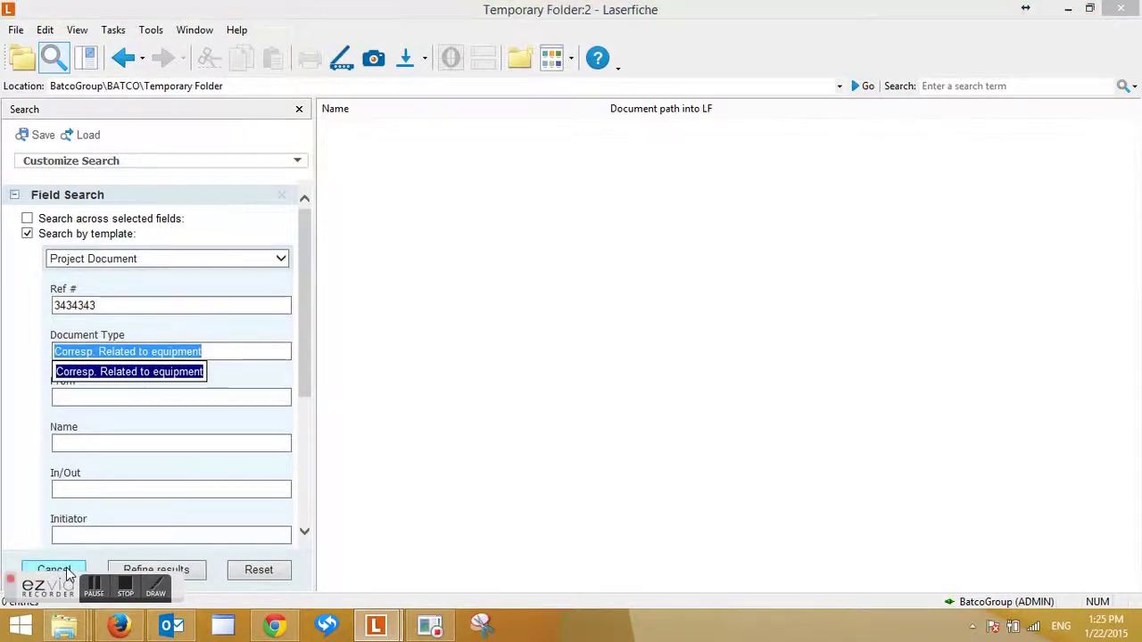
Open the tosh 2 document from the search results to view its image and metadata, and close it
{"action": "left_click", "coordinate": [342, 130]}
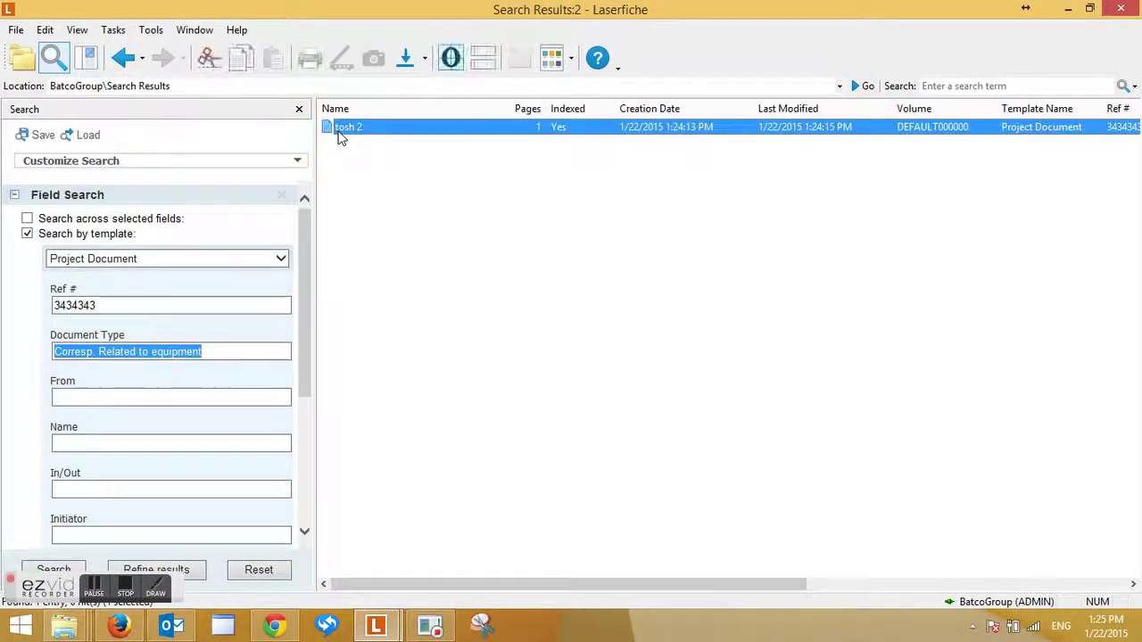
{"action": "right_click", "coordinate": [339, 132]}
{"action": "left_click", "coordinate": [362, 143]}
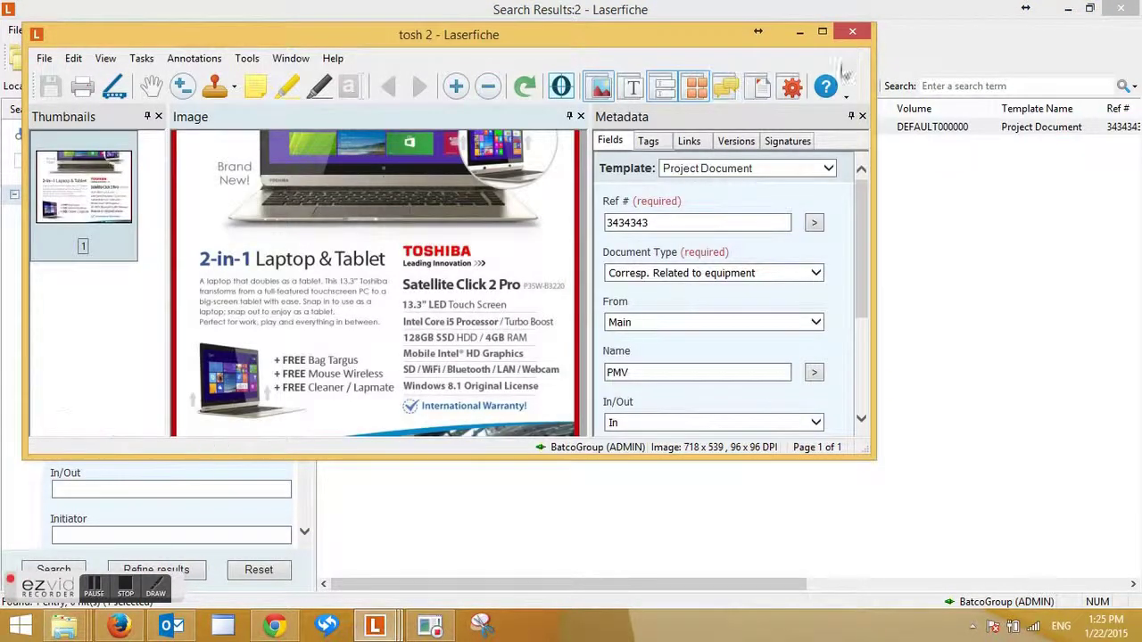
{"action": "left_click", "coordinate": [852, 31]}
Open the folder containing tosh 2 and check its path through LEB15-009, Correspondences and PMV, ending in the In folder
{"action": "right_click", "coordinate": [361, 130]}
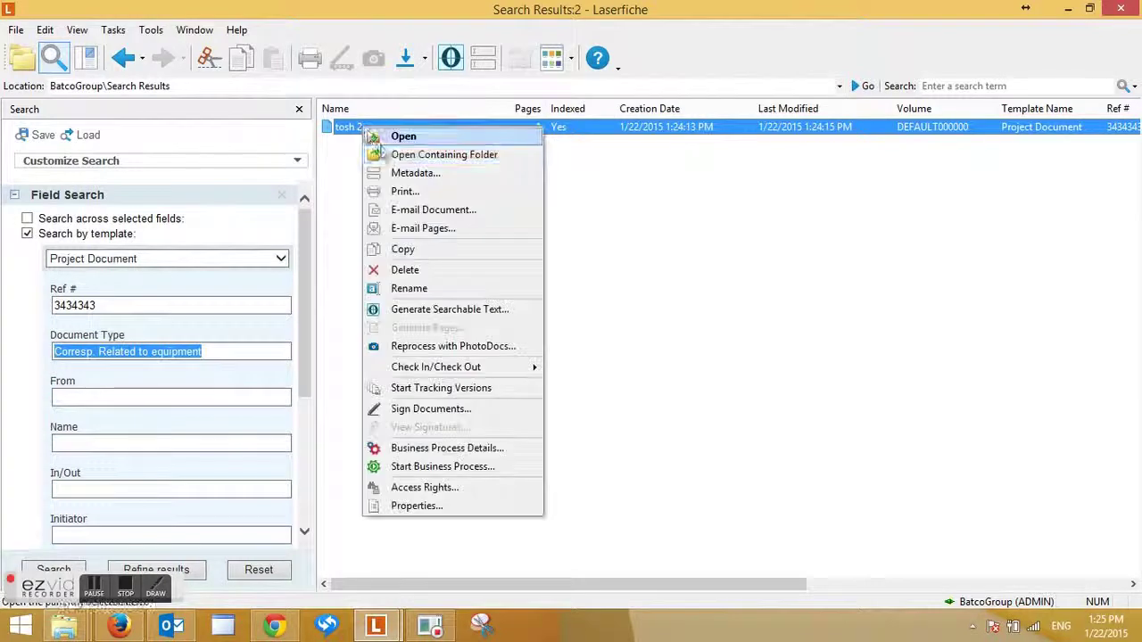
{"action": "left_click", "coordinate": [387, 155]}
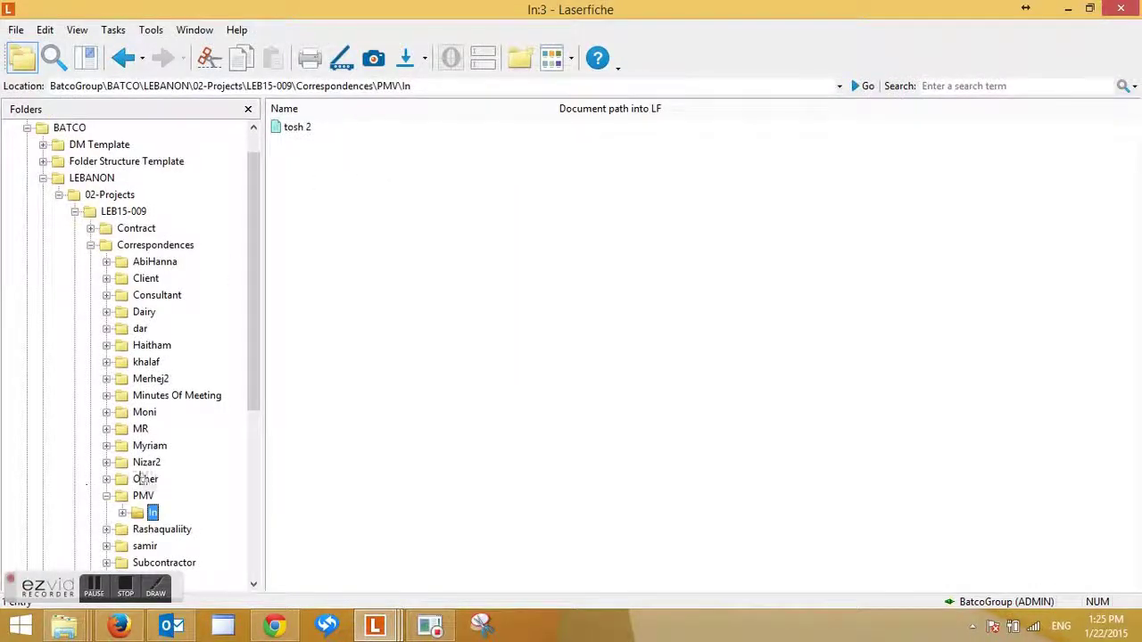
{"action": "left_click", "coordinate": [141, 495]}
{"action": "left_click", "coordinate": [120, 246]}
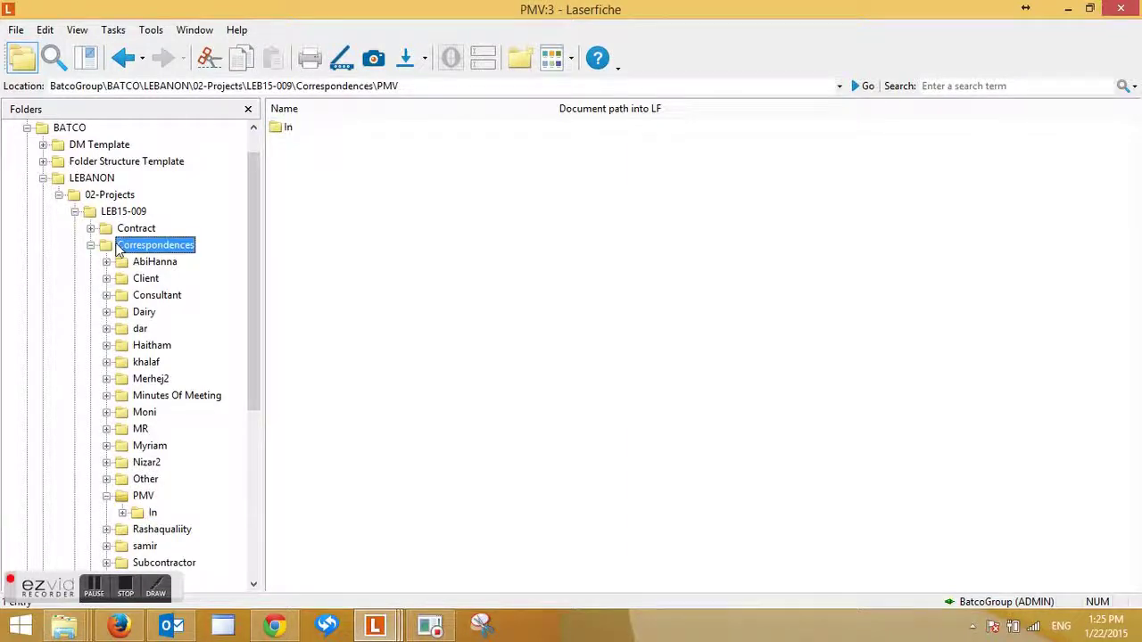
{"action": "left_click", "coordinate": [139, 497]}
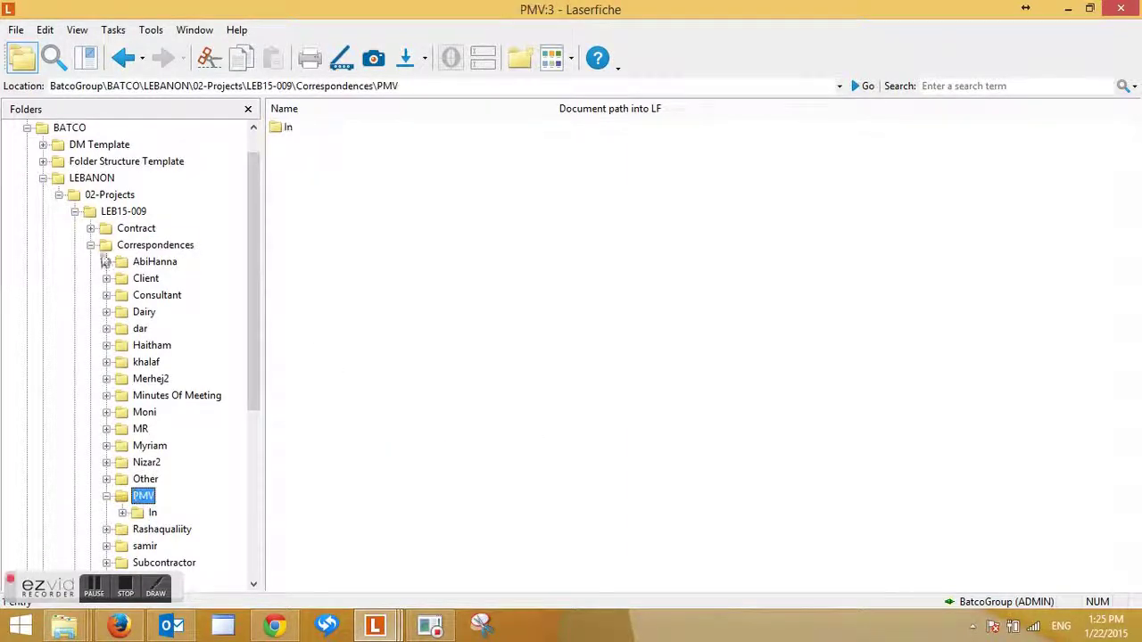
{"action": "left_click", "coordinate": [116, 212]}
{"action": "left_click", "coordinate": [150, 513]}
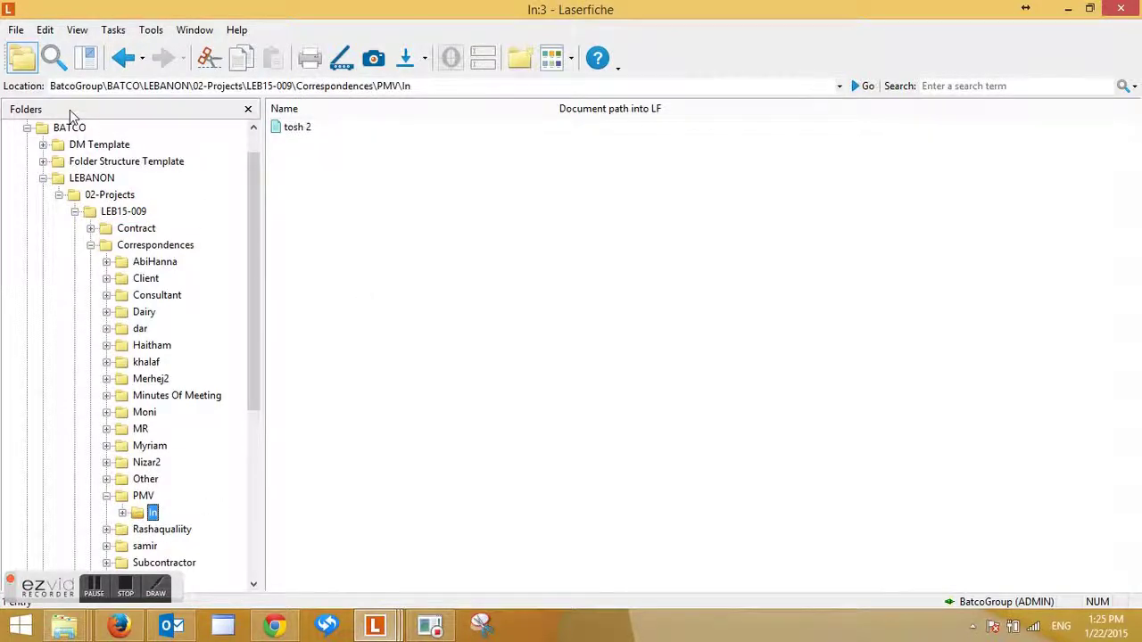
Briefly open tosh 2 from the In folder, and choose its Action Status in the metadata and save
{"action": "double_click", "coordinate": [273, 129]}
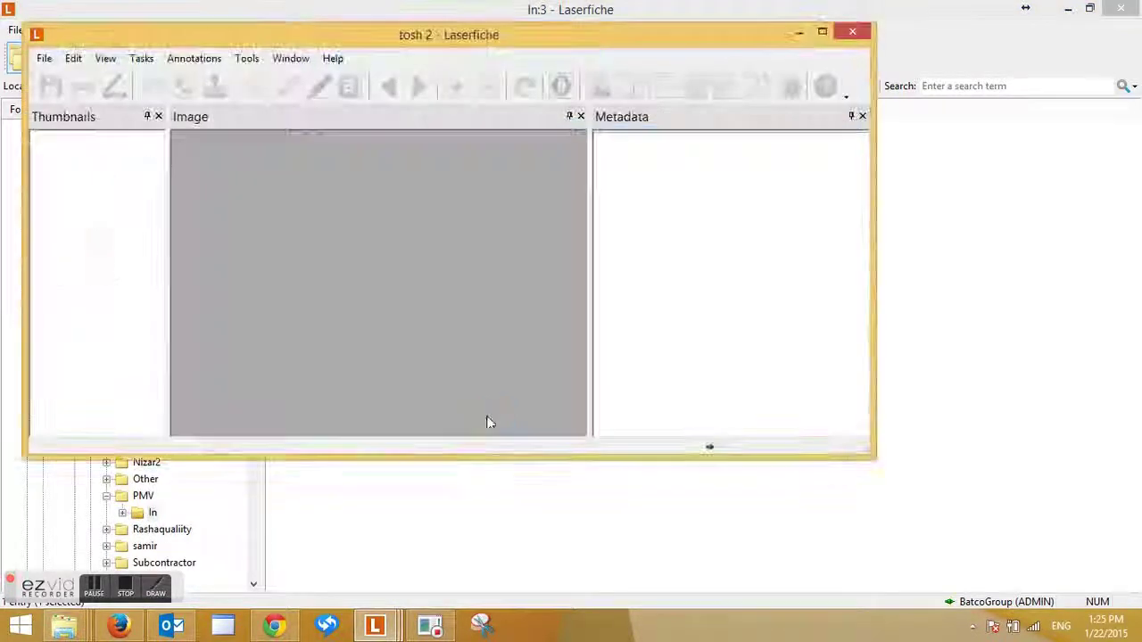
{"action": "left_click", "coordinate": [866, 35]}
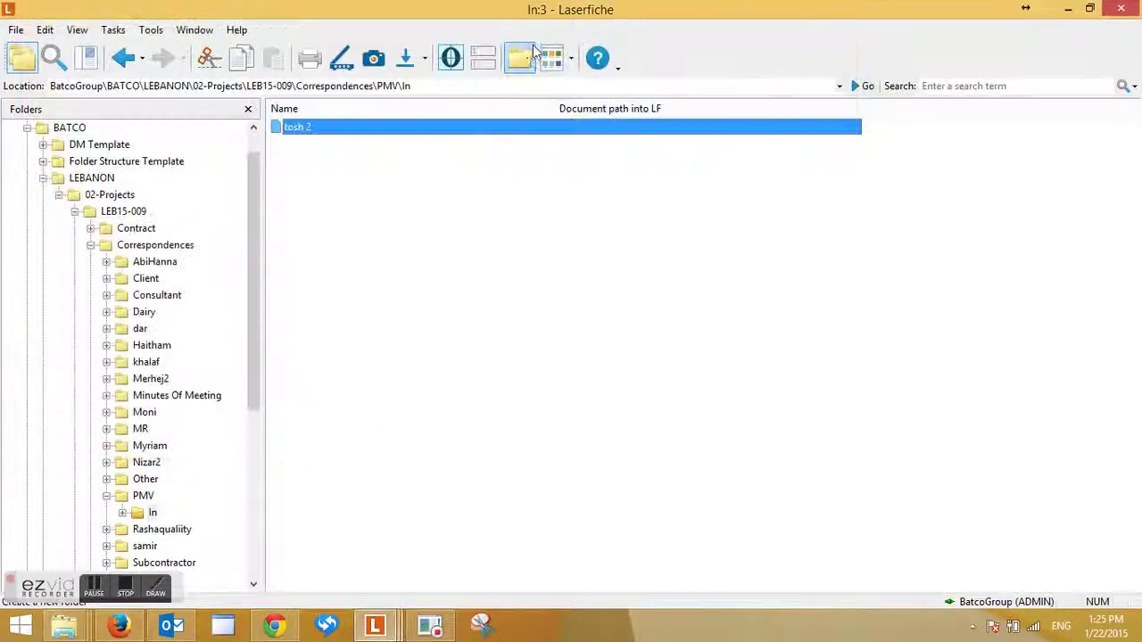
{"action": "left_click", "coordinate": [489, 55]}
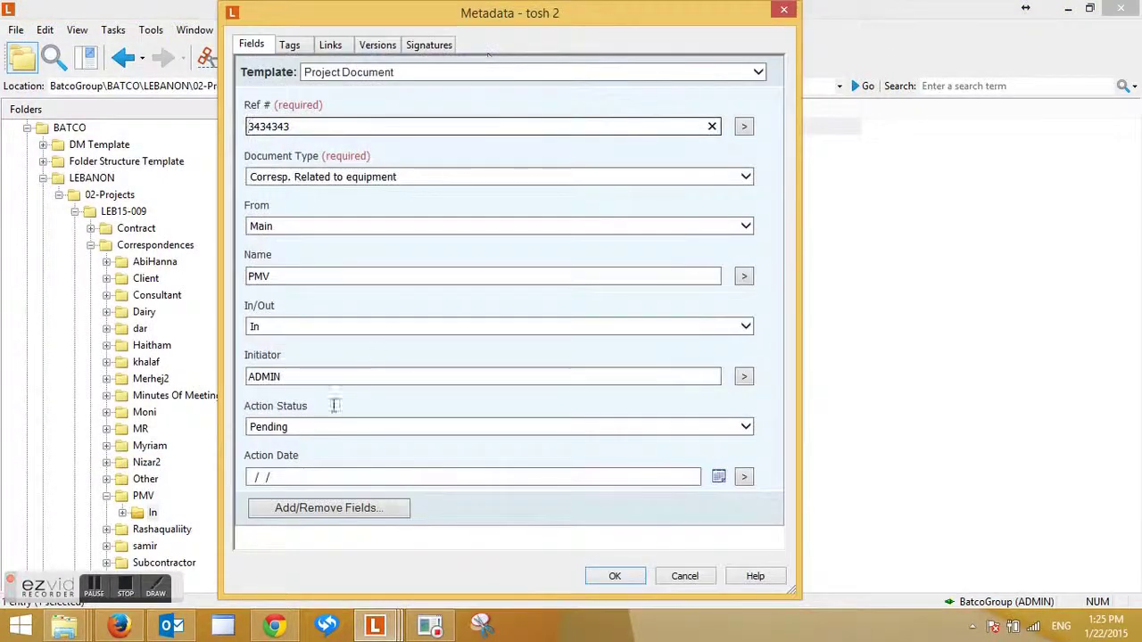
{"action": "left_click", "coordinate": [317, 426]}
{"action": "left_click", "coordinate": [317, 441]}
{"action": "left_click", "coordinate": [612, 577]}
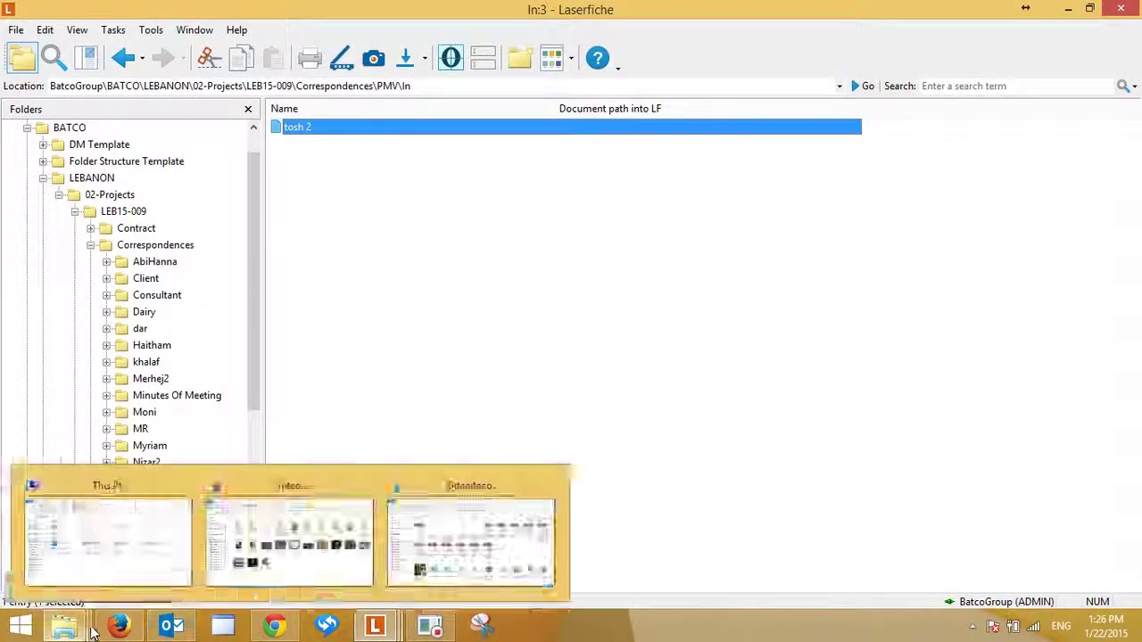
Switch to Outlook and open the tosh 2.pdf attachment of the 1:25 PM e-mail about project batco 1-In-PMV
{"action": "left_click", "coordinate": [171, 625]}
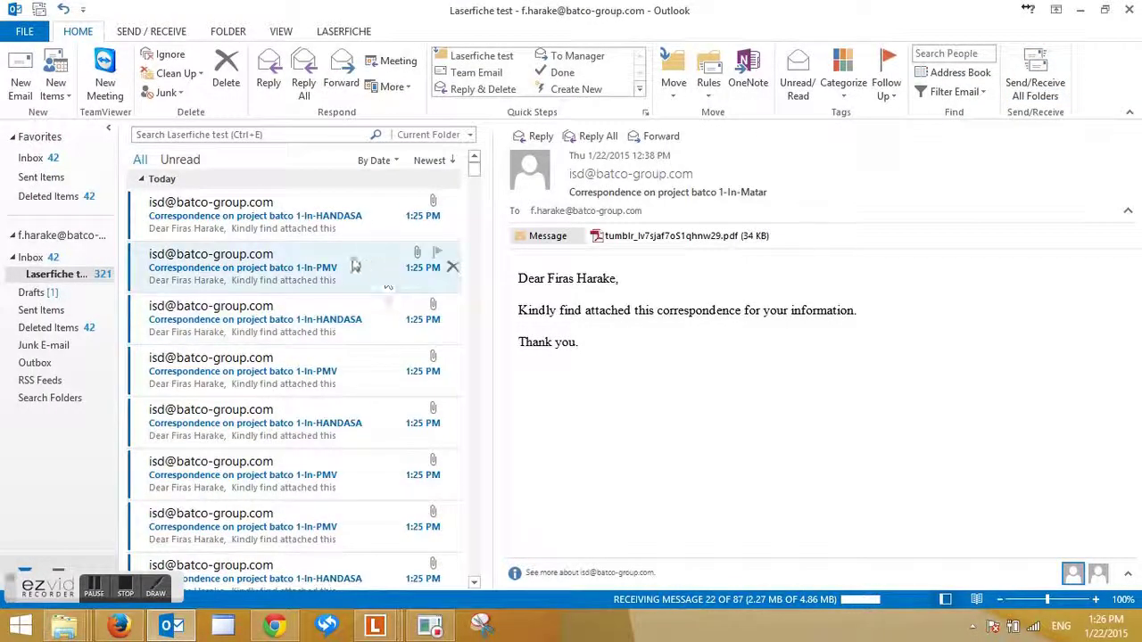
{"action": "left_click", "coordinate": [345, 270]}
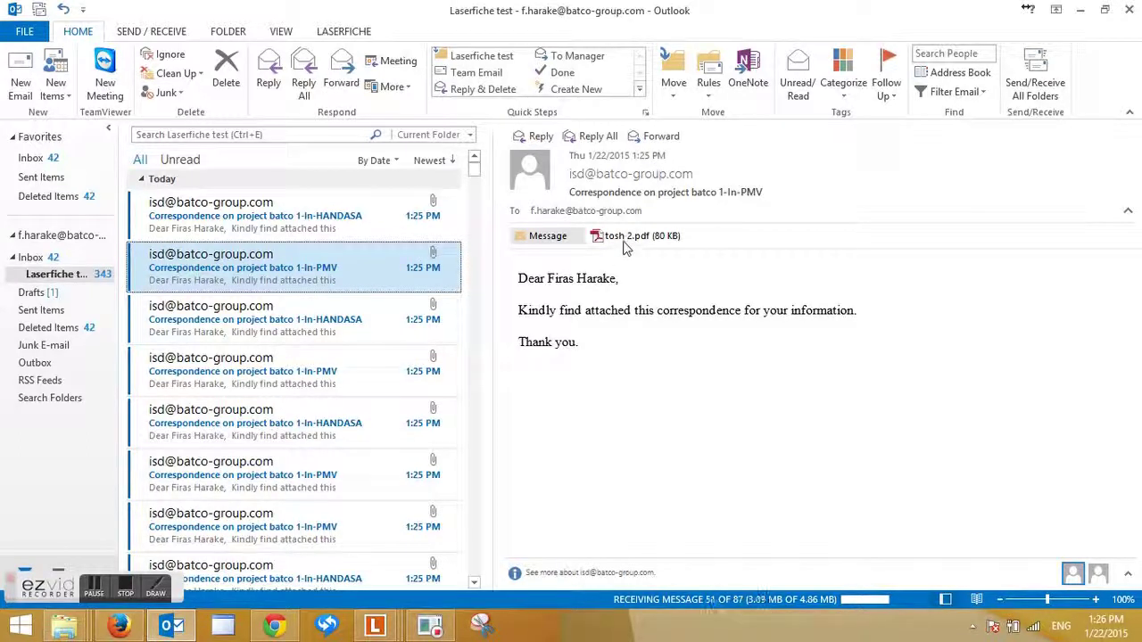
{"action": "left_click", "coordinate": [623, 241]}
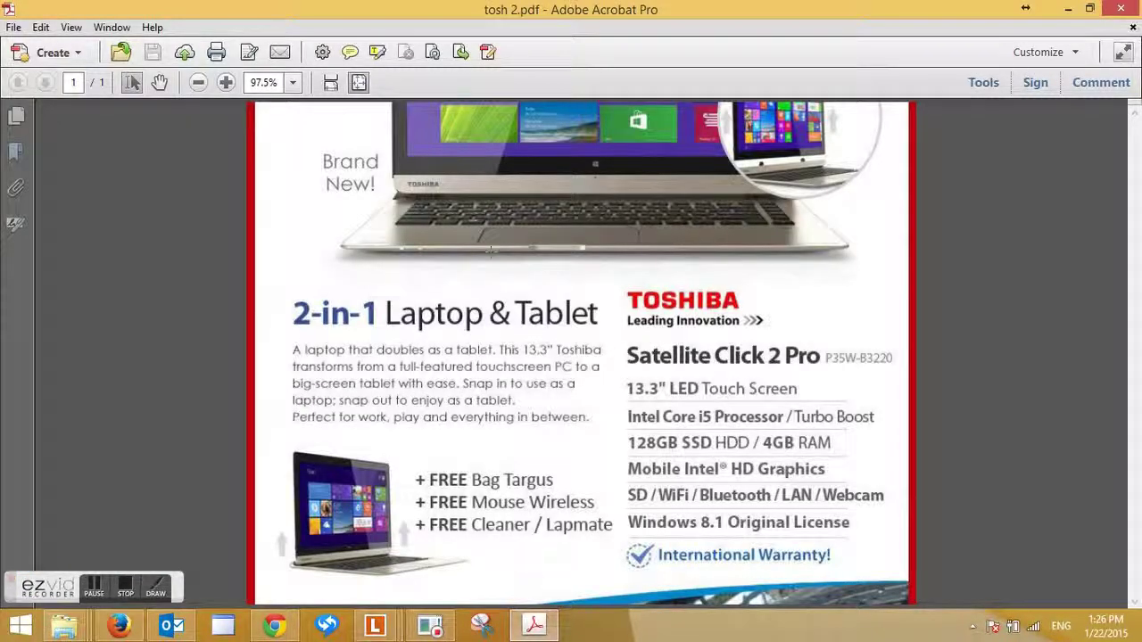
Close tosh 2.pdf and highlight the words "correspondence for your information" in the In-PMV e-mail's text
{"action": "left_click", "coordinate": [1115, 11]}
{"action": "left_click_drag", "start_coordinate": [711, 312], "coordinate": [895, 317]}
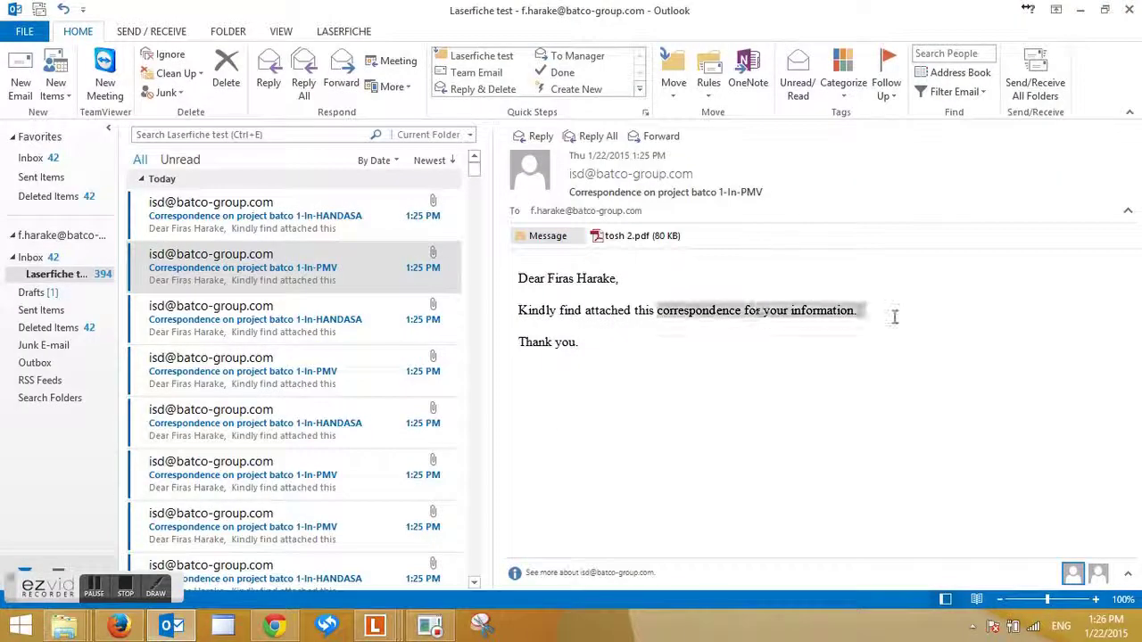
Look through the project batco 1 notification e-mails from 1:25 PM back to the 1:22 PM In-Merhej2 message
{"action": "left_click", "coordinate": [370, 229]}
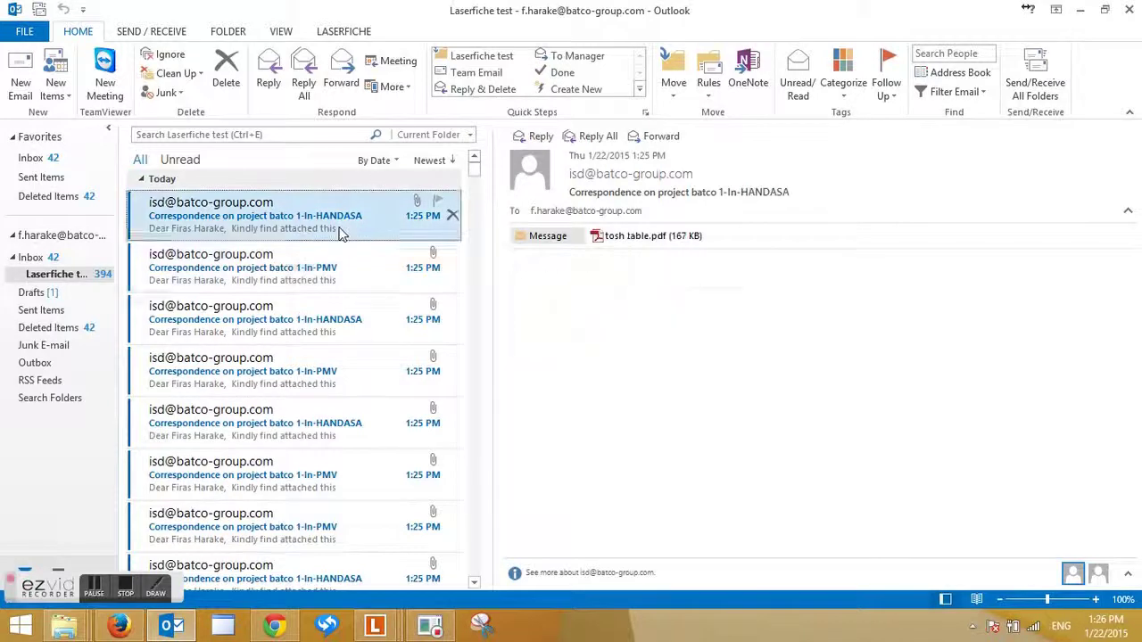
{"action": "left_click", "coordinate": [317, 290]}
{"action": "left_click", "coordinate": [318, 326]}
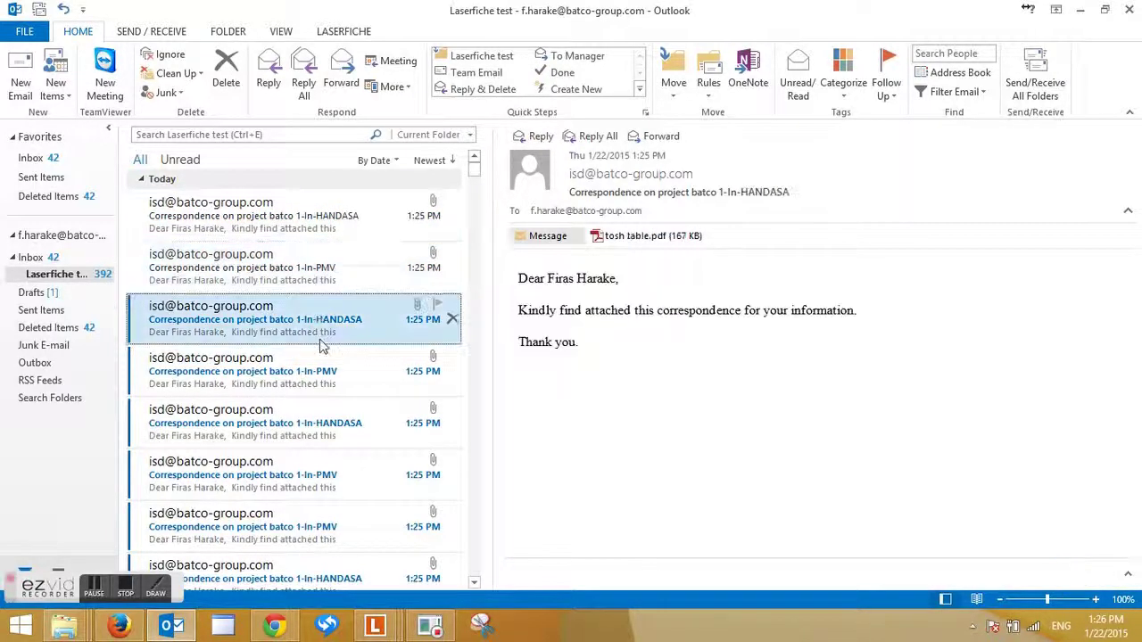
{"action": "left_click", "coordinate": [323, 375]}
{"action": "left_click", "coordinate": [330, 421]}
{"action": "left_click", "coordinate": [401, 461]}
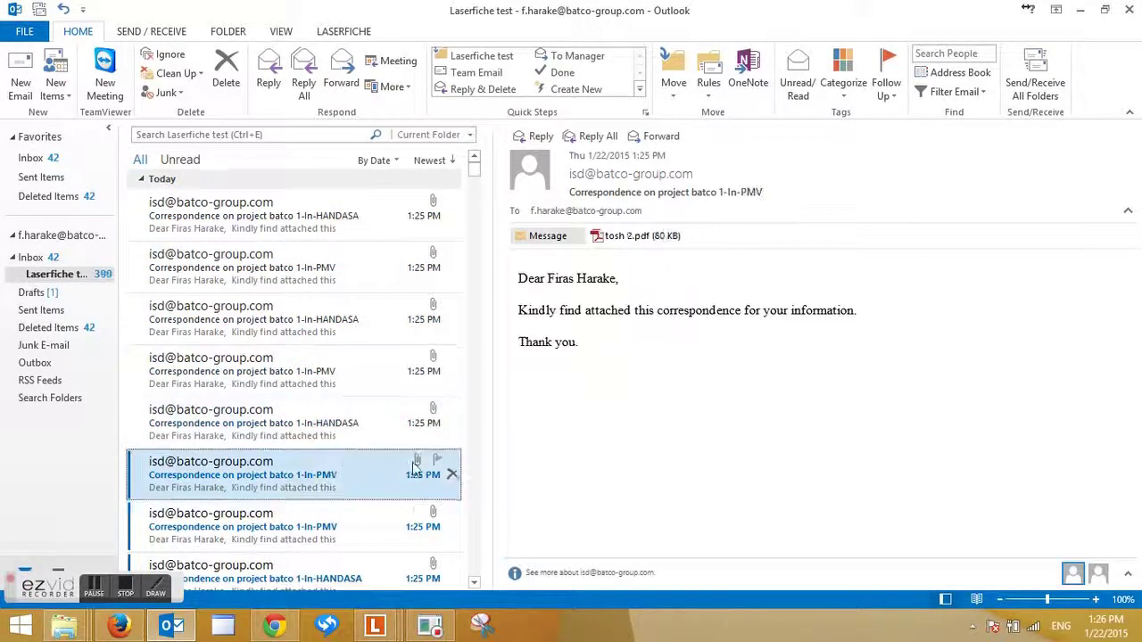
{"action": "scroll", "coordinate": [420, 471], "scroll_direction": "down", "scroll_amount": 1}
{"action": "left_click", "coordinate": [416, 441]}
{"action": "scroll", "coordinate": [388, 482], "scroll_direction": "down", "scroll_amount": 1}
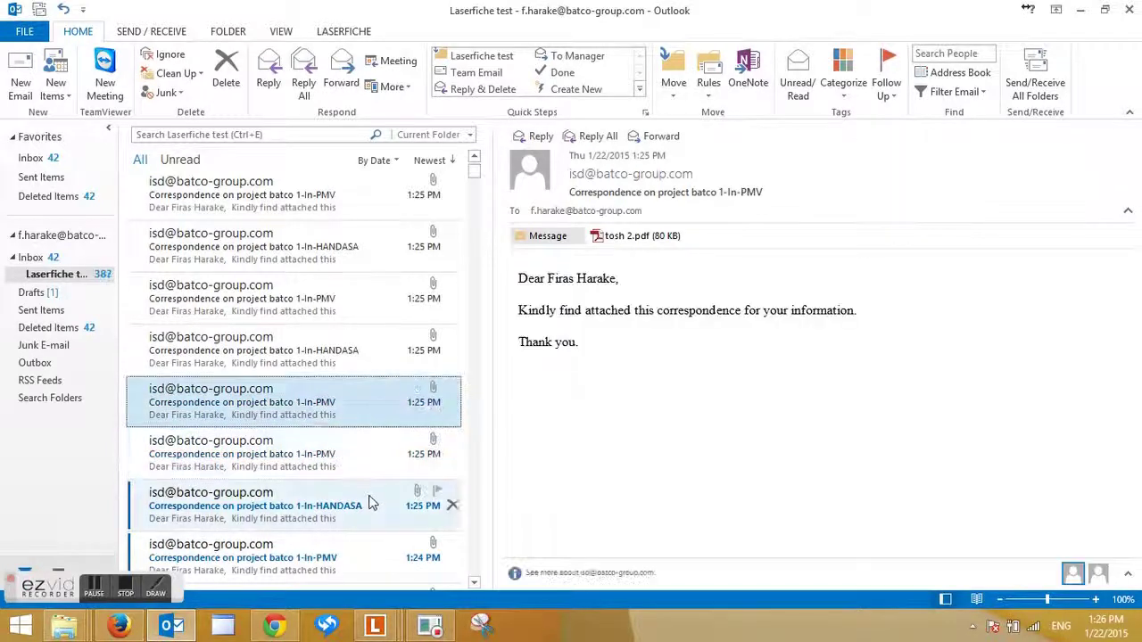
{"action": "left_click", "coordinate": [386, 490]}
{"action": "scroll", "coordinate": [386, 490], "scroll_direction": "down", "scroll_amount": 3}
{"action": "left_click", "coordinate": [374, 441]}
{"action": "left_click", "coordinate": [370, 393]}
{"action": "left_click", "coordinate": [368, 357]}
{"action": "left_click", "coordinate": [365, 320]}
{"action": "left_click", "coordinate": [378, 339]}
{"action": "left_click", "coordinate": [365, 401]}
{"action": "left_click", "coordinate": [361, 443]}
{"action": "scroll", "coordinate": [382, 458], "scroll_direction": "down", "scroll_amount": 2}
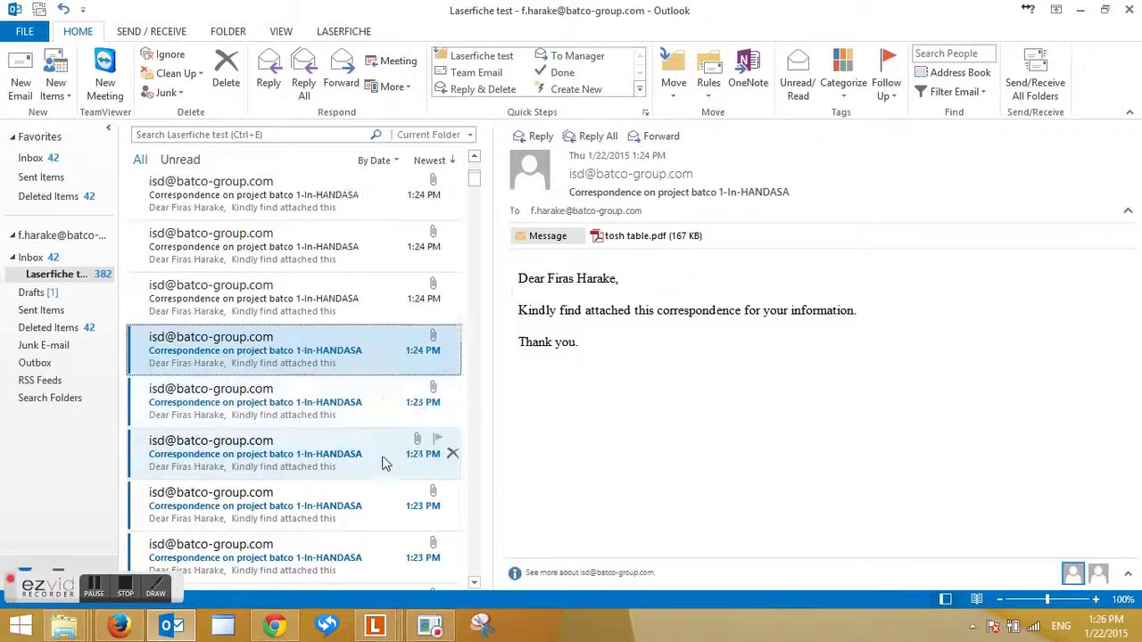
{"action": "left_click", "coordinate": [374, 406]}
{"action": "left_click", "coordinate": [371, 369]}
{"action": "left_click", "coordinate": [375, 451]}
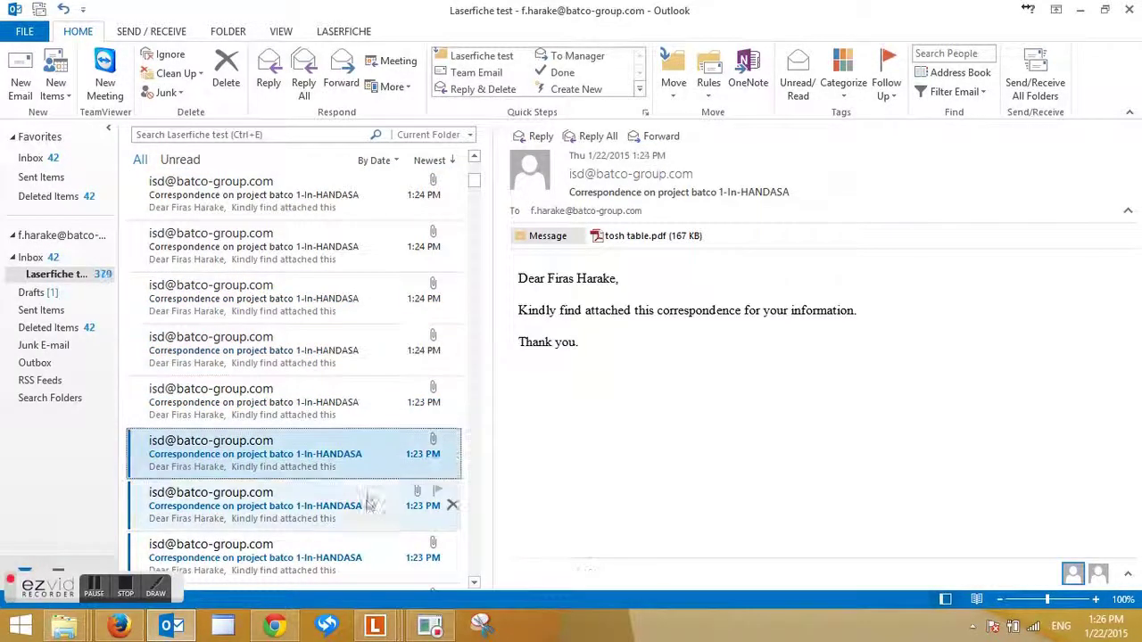
{"action": "scroll", "coordinate": [383, 446], "scroll_direction": "down", "scroll_amount": 1}
{"action": "left_click", "coordinate": [371, 441]}
{"action": "scroll", "coordinate": [371, 446], "scroll_direction": "down", "scroll_amount": 1}
{"action": "left_click", "coordinate": [371, 464]}
{"action": "left_click", "coordinate": [373, 507]}
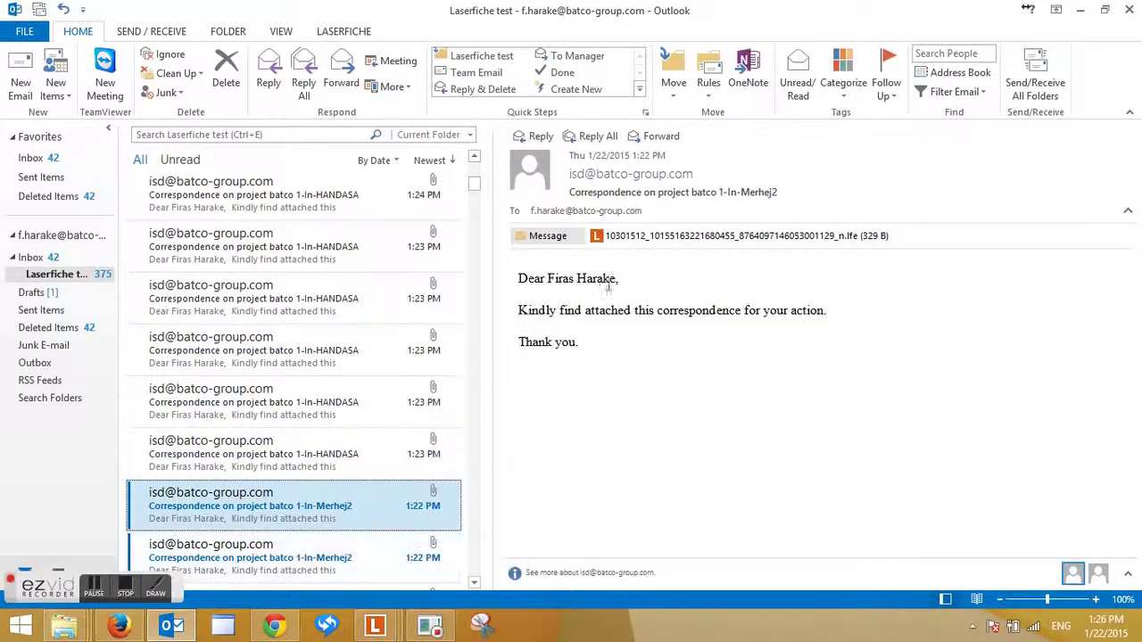
Highlight "this correspondence for your action" in the In-Merhej2 e-mail and open its attached .lfe document in Laserfiche
{"action": "left_click_drag", "start_coordinate": [635, 312], "coordinate": [826, 317]}
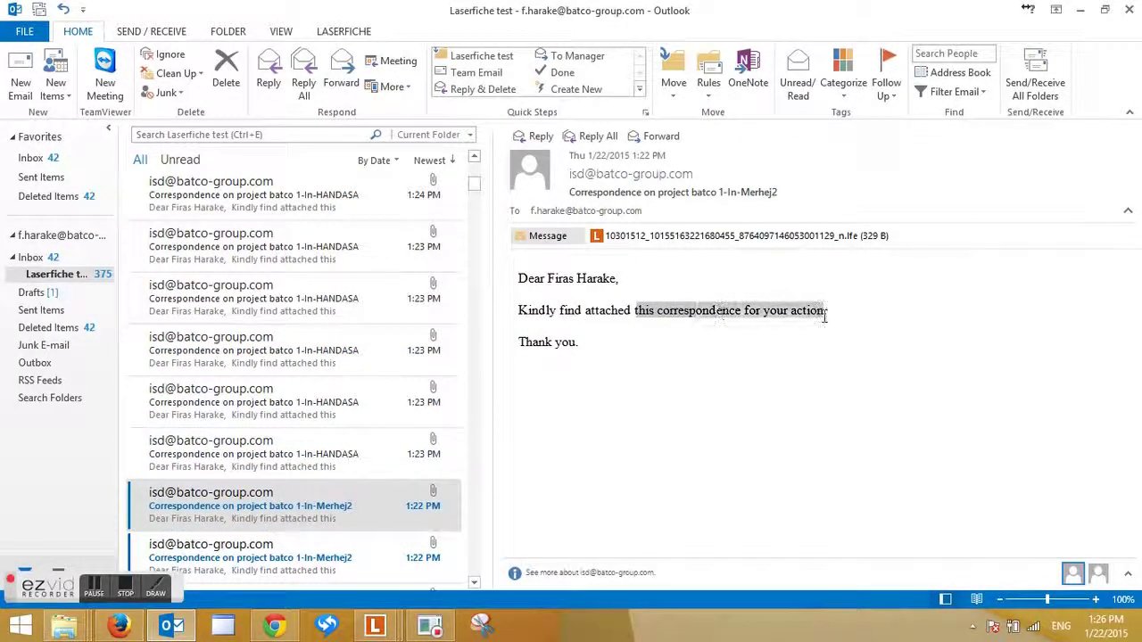
{"action": "double_click", "coordinate": [650, 239]}
{"action": "left_click", "coordinate": [497, 355]}
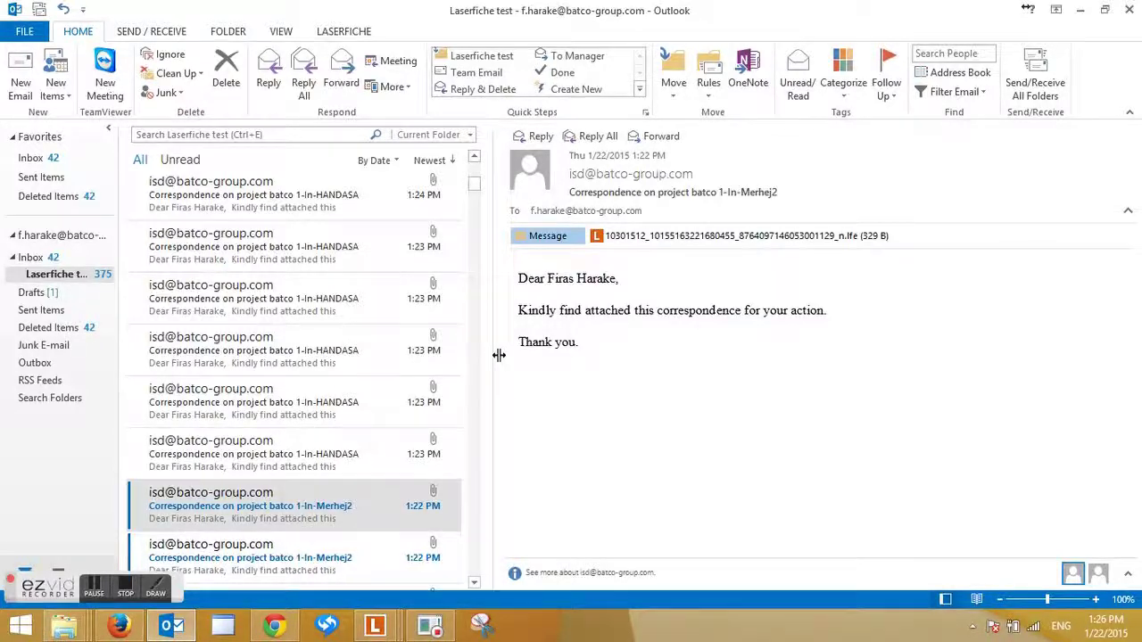
{"action": "mouse_move", "coordinate": [373, 630]}
{"action": "left_click", "coordinate": [592, 553]}
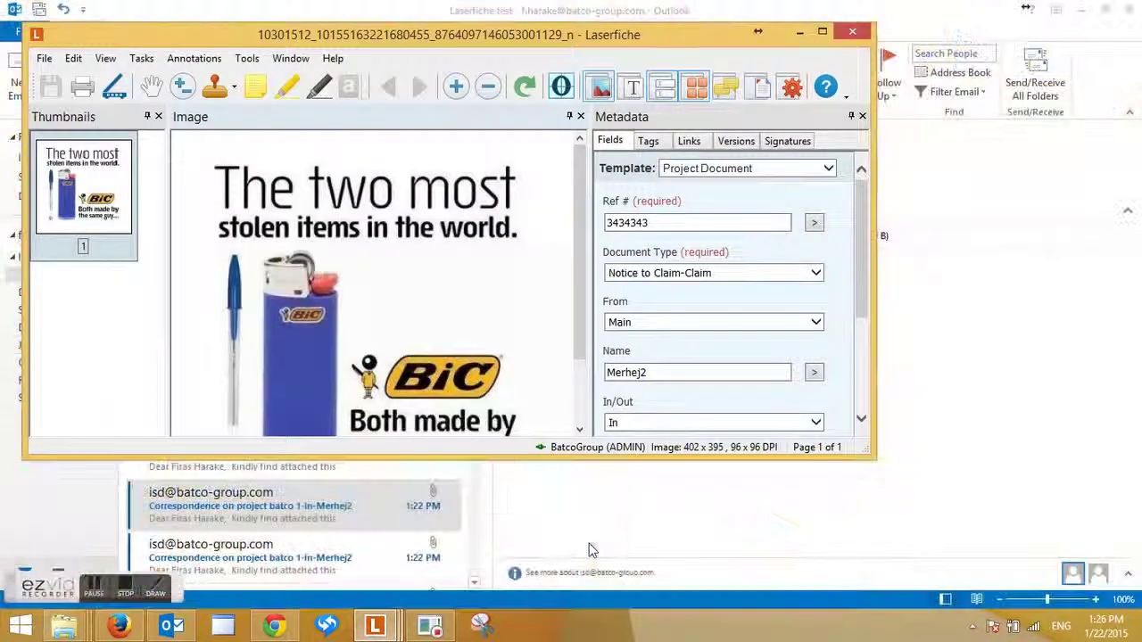
Set the Action Status of the Merhej2 document to Done, save the metadata and close the document
{"action": "scroll", "coordinate": [864, 236], "scroll_direction": "down", "scroll_amount": 3}
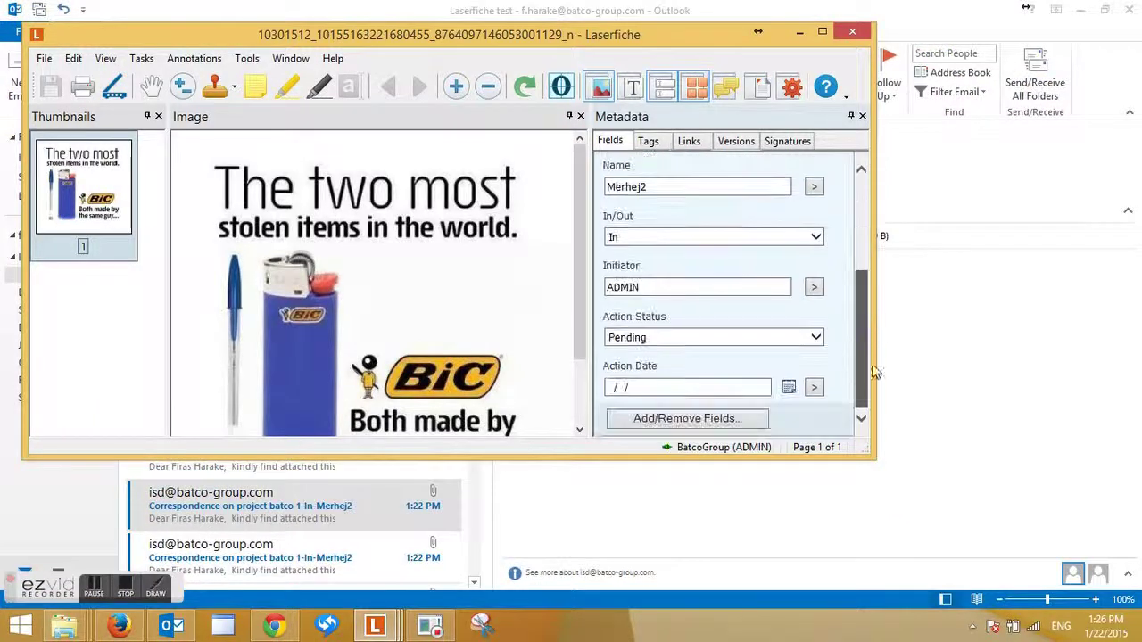
{"action": "left_click", "coordinate": [680, 343]}
{"action": "left_click", "coordinate": [649, 353]}
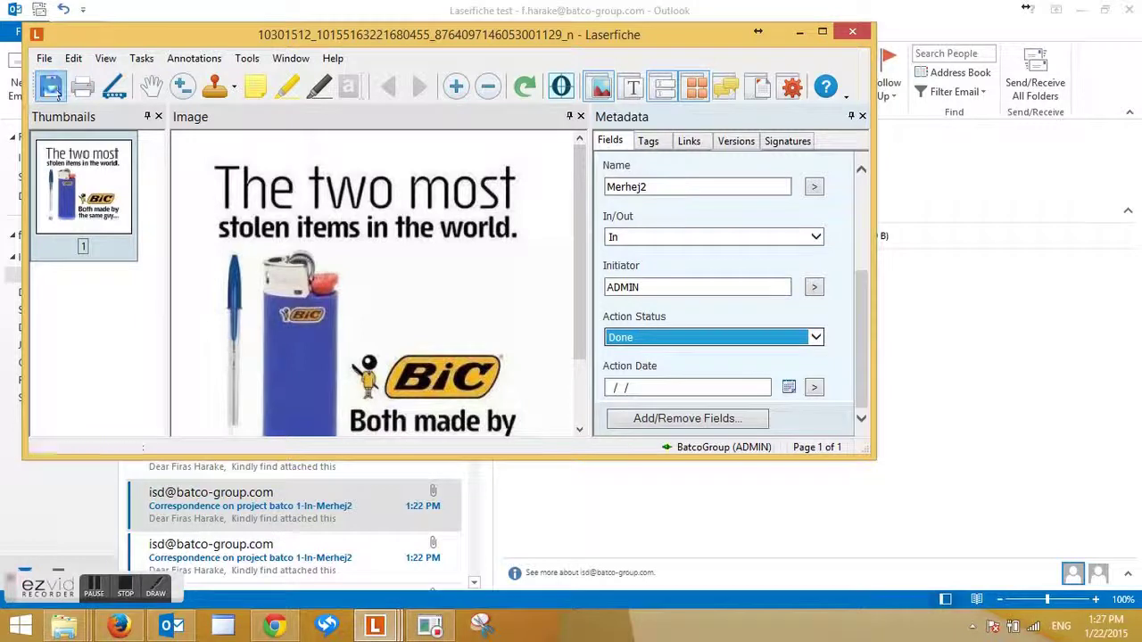
{"action": "left_click", "coordinate": [51, 86]}
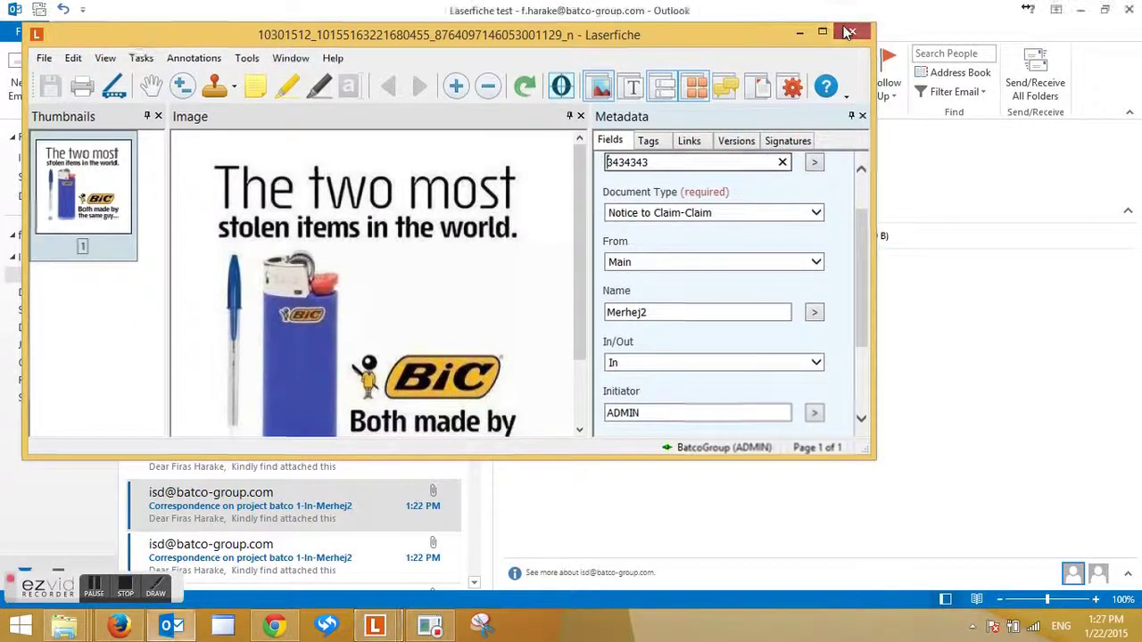
{"action": "left_click", "coordinate": [839, 31]}
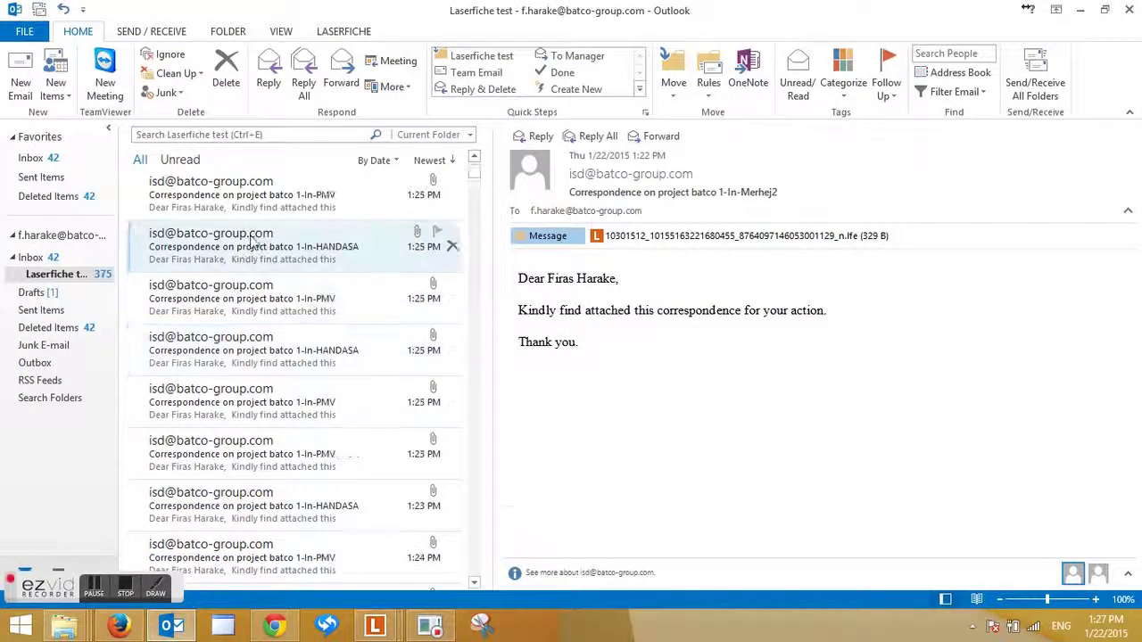
Send and receive mail for all folders in Outlook and look through the Laserfiche test messages for new notifications
{"action": "left_click", "coordinate": [1035, 80]}
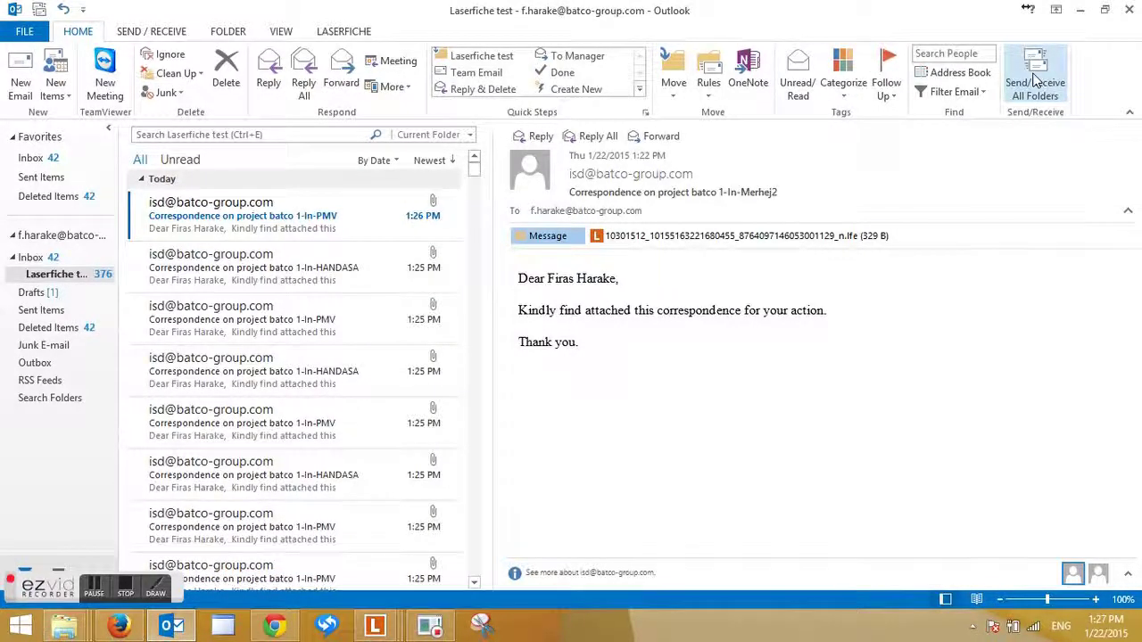
{"action": "left_click", "coordinate": [1036, 80]}
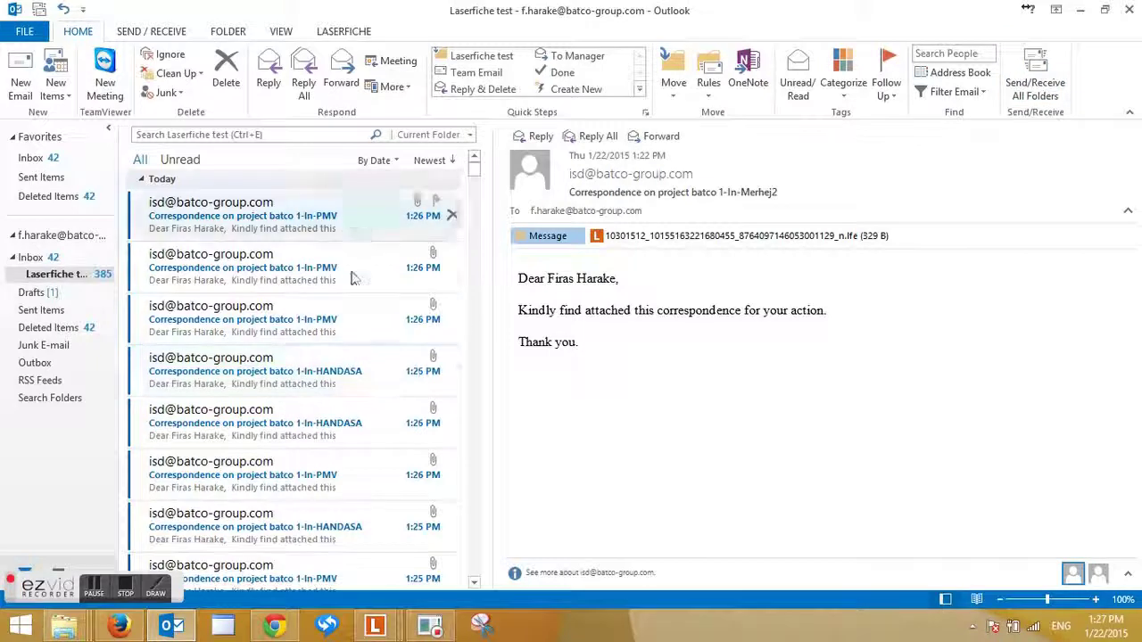
{"action": "scroll", "coordinate": [352, 279], "scroll_direction": "down", "scroll_amount": 3}
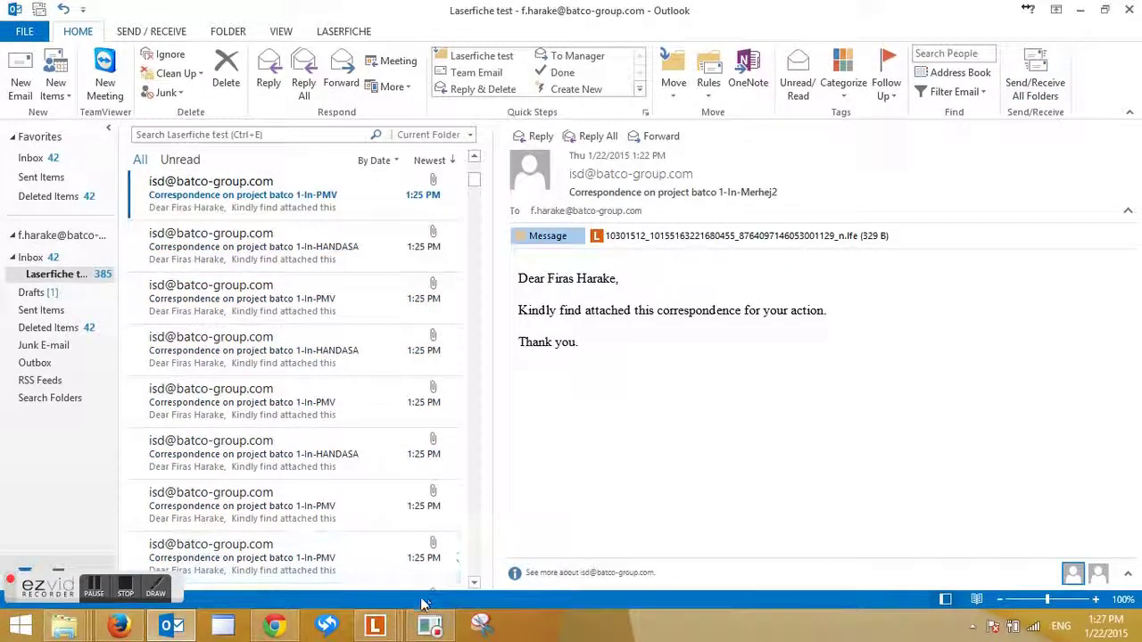
Switch to Laserfiche and close the window showing the PMV In folder and the second search results window
{"action": "mouse_move", "coordinate": [399, 633]}
{"action": "left_click", "coordinate": [571, 546]}
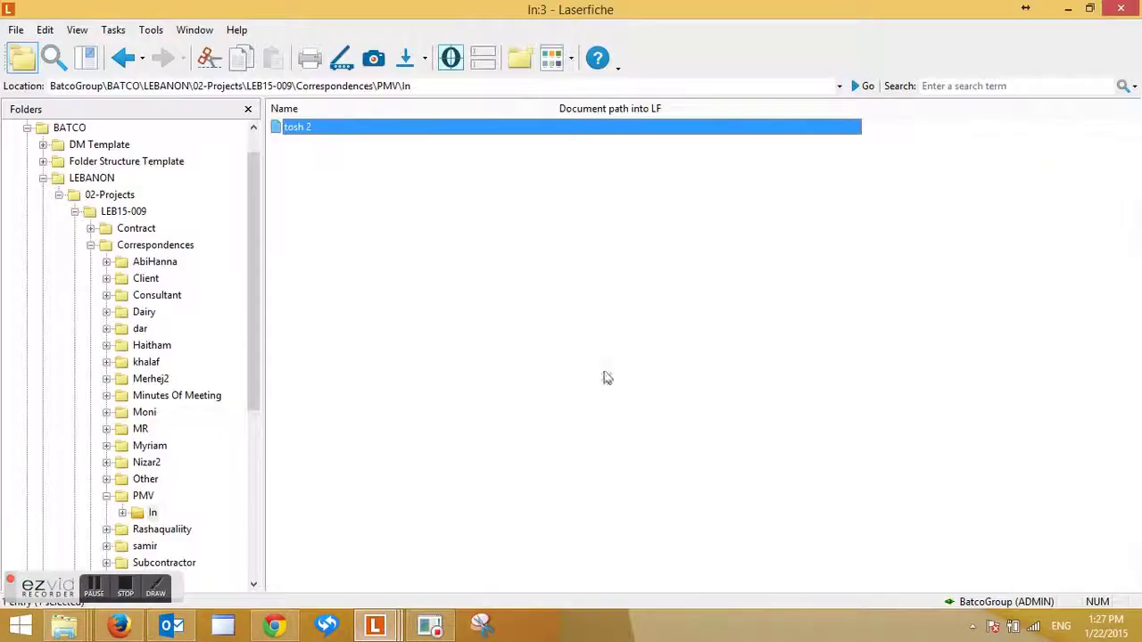
{"action": "left_click", "coordinate": [1111, 7]}
{"action": "mouse_move", "coordinate": [375, 624]}
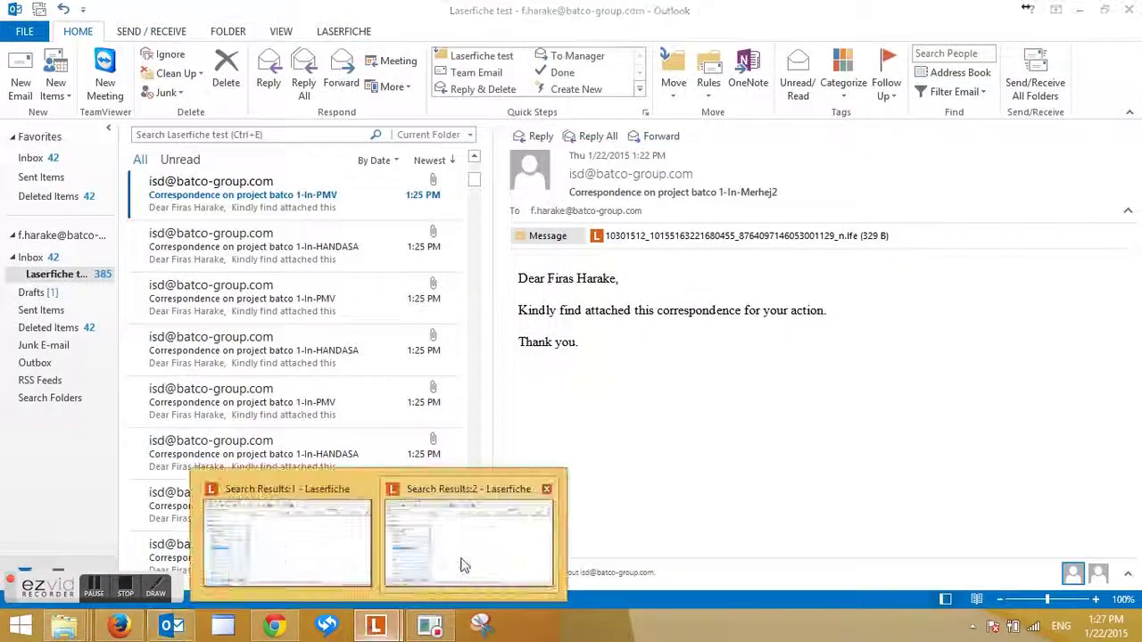
{"action": "left_click", "coordinate": [462, 564]}
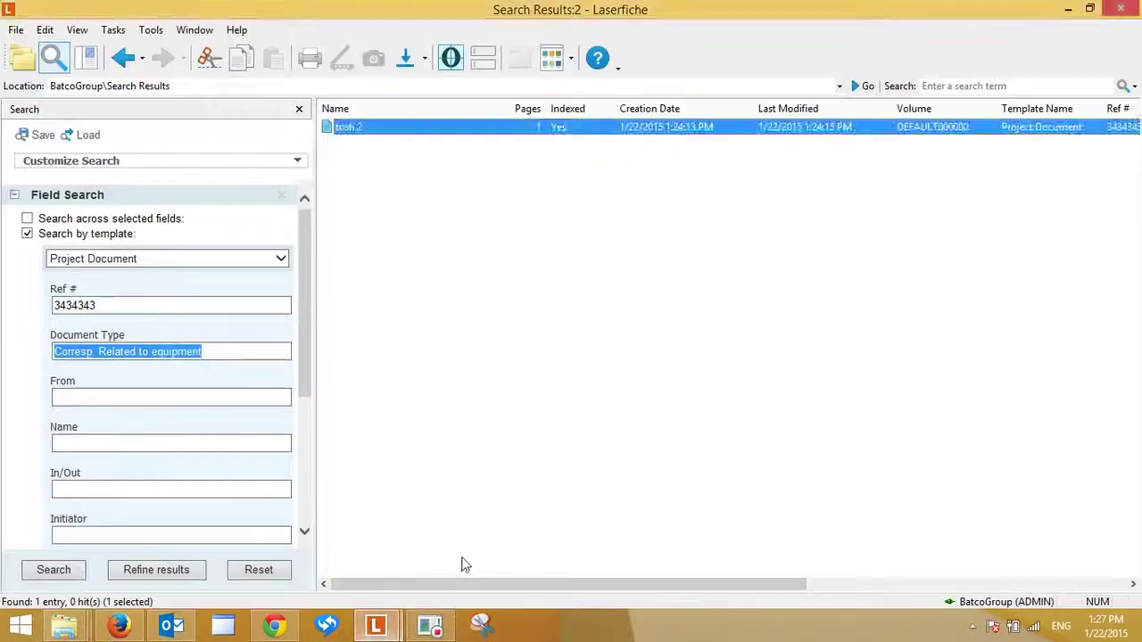
{"action": "left_click", "coordinate": [1121, 8]}
In the remaining Laserfiche window, show the folder tree, expand BATCO and open Temporary Folder to check its contents
{"action": "left_click", "coordinate": [378, 624]}
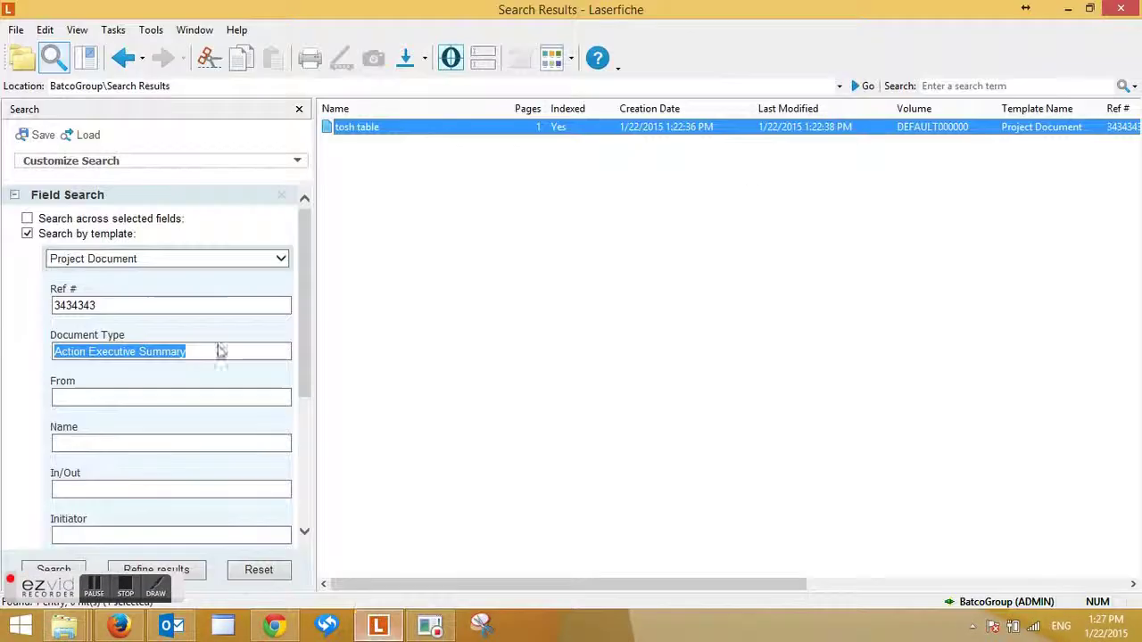
{"action": "left_click", "coordinate": [27, 66]}
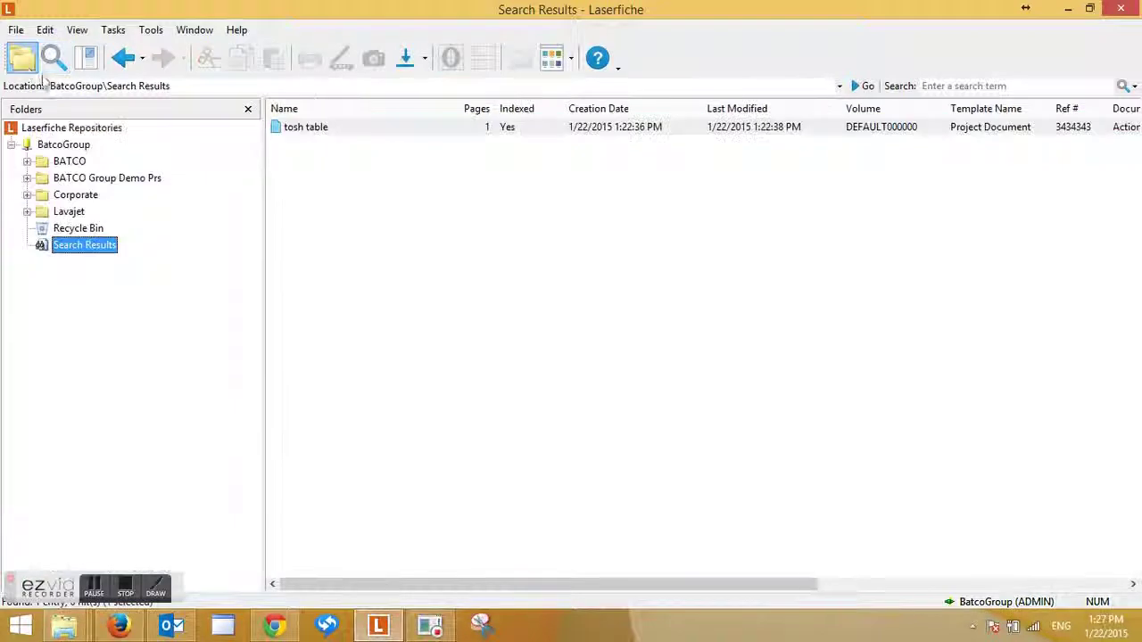
{"action": "left_click", "coordinate": [26, 163]}
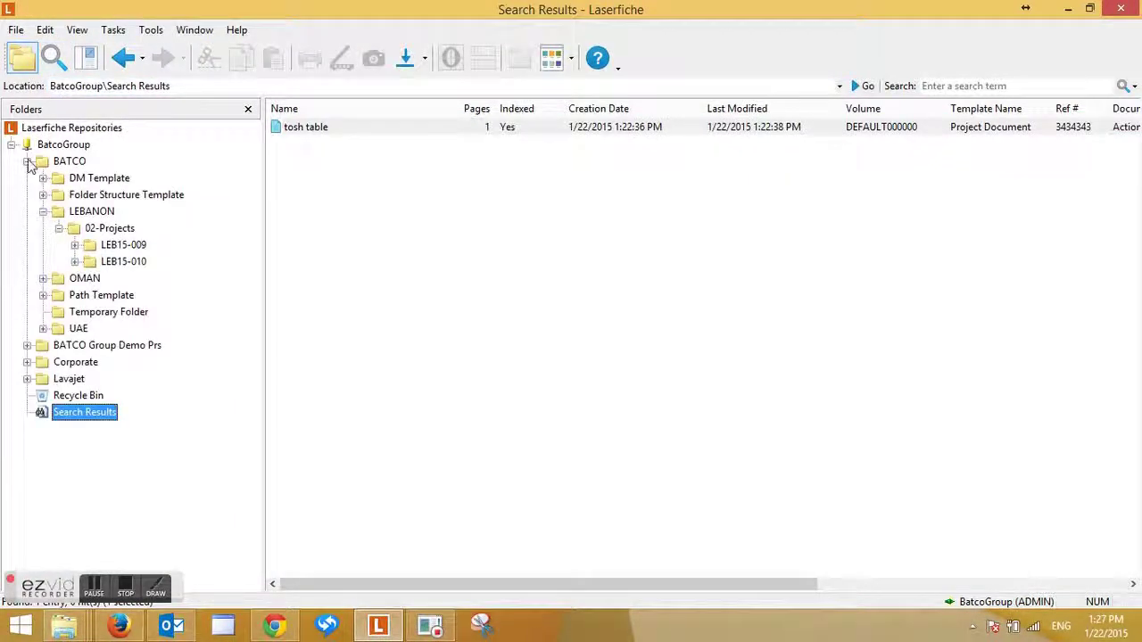
{"action": "left_click", "coordinate": [106, 312]}
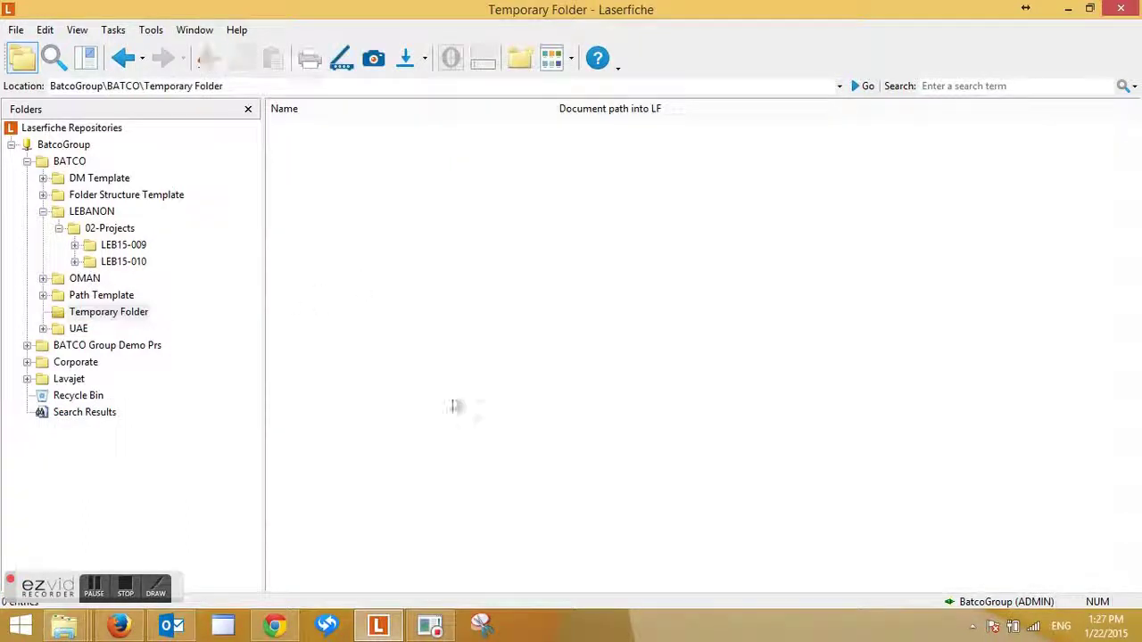
{"action": "left_click", "coordinate": [430, 627]}
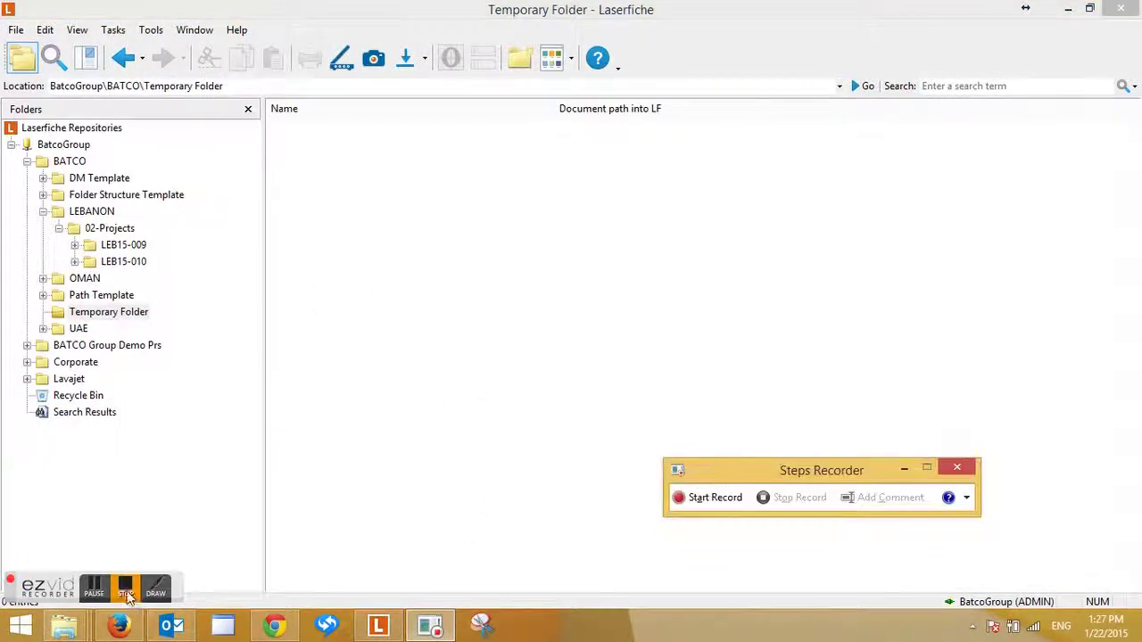